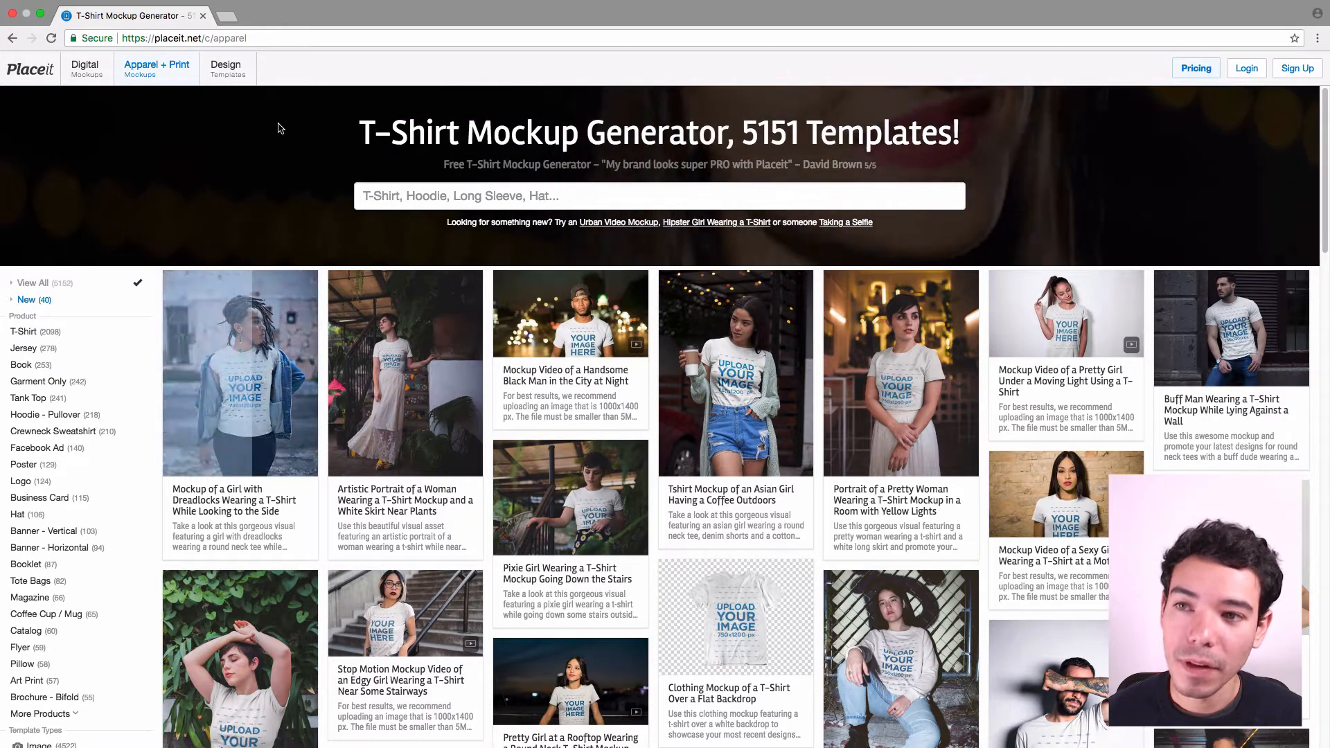
Open the Race Fundraiser template from the T-Shirt Design Templates collection.
mouse_move(221, 72)
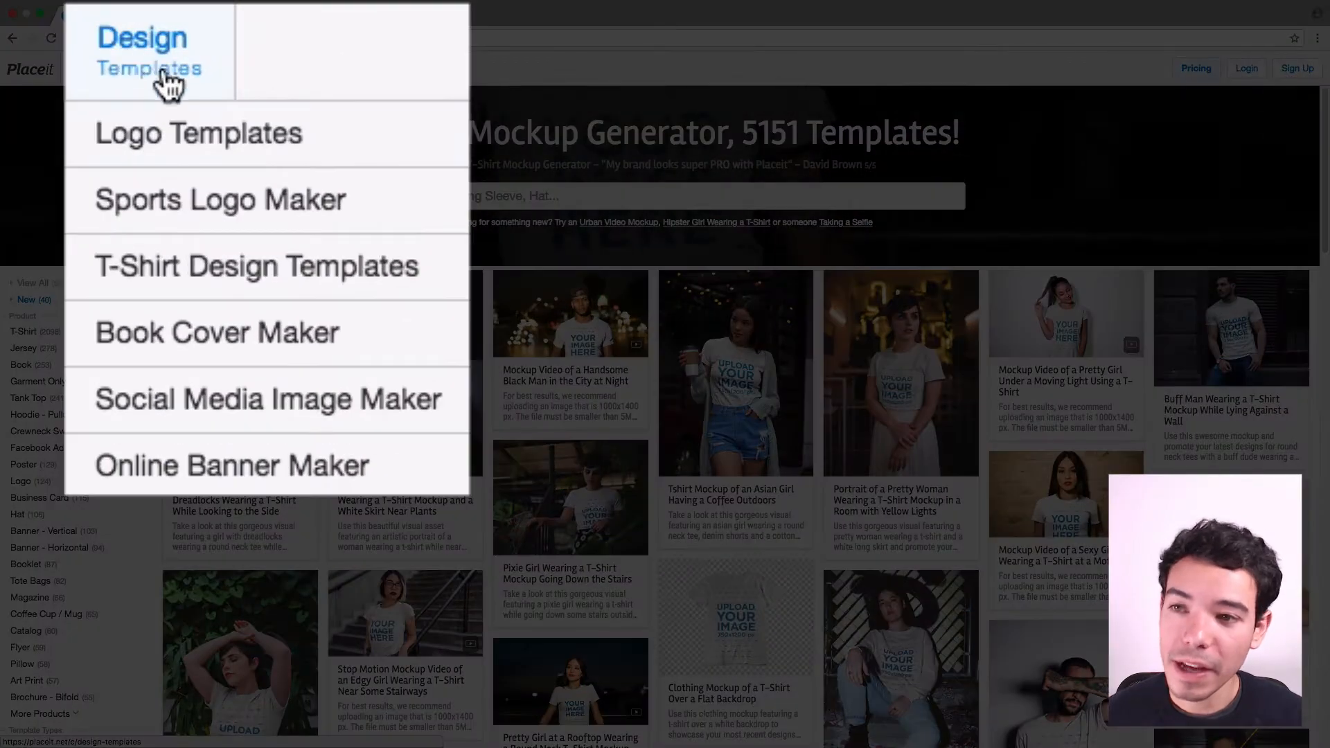
left_click(239, 292)
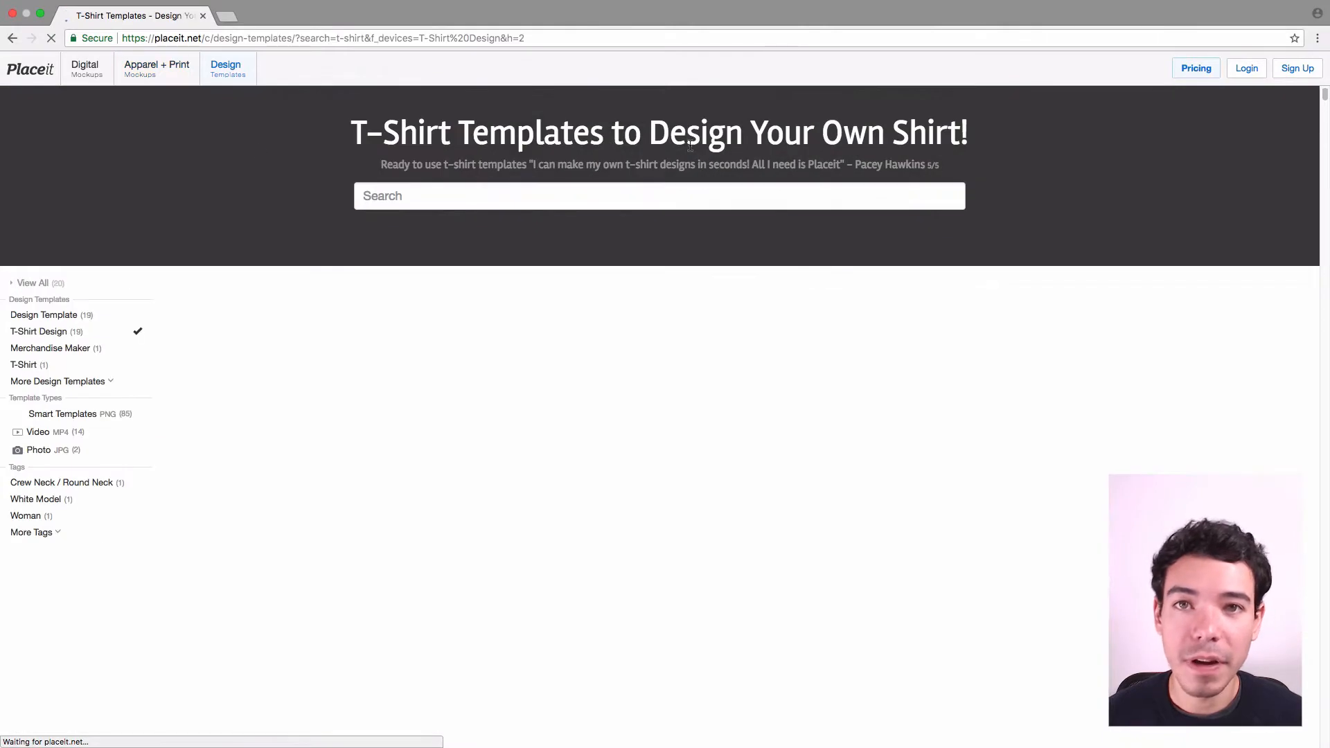
scroll(708, 182, "down", 10)
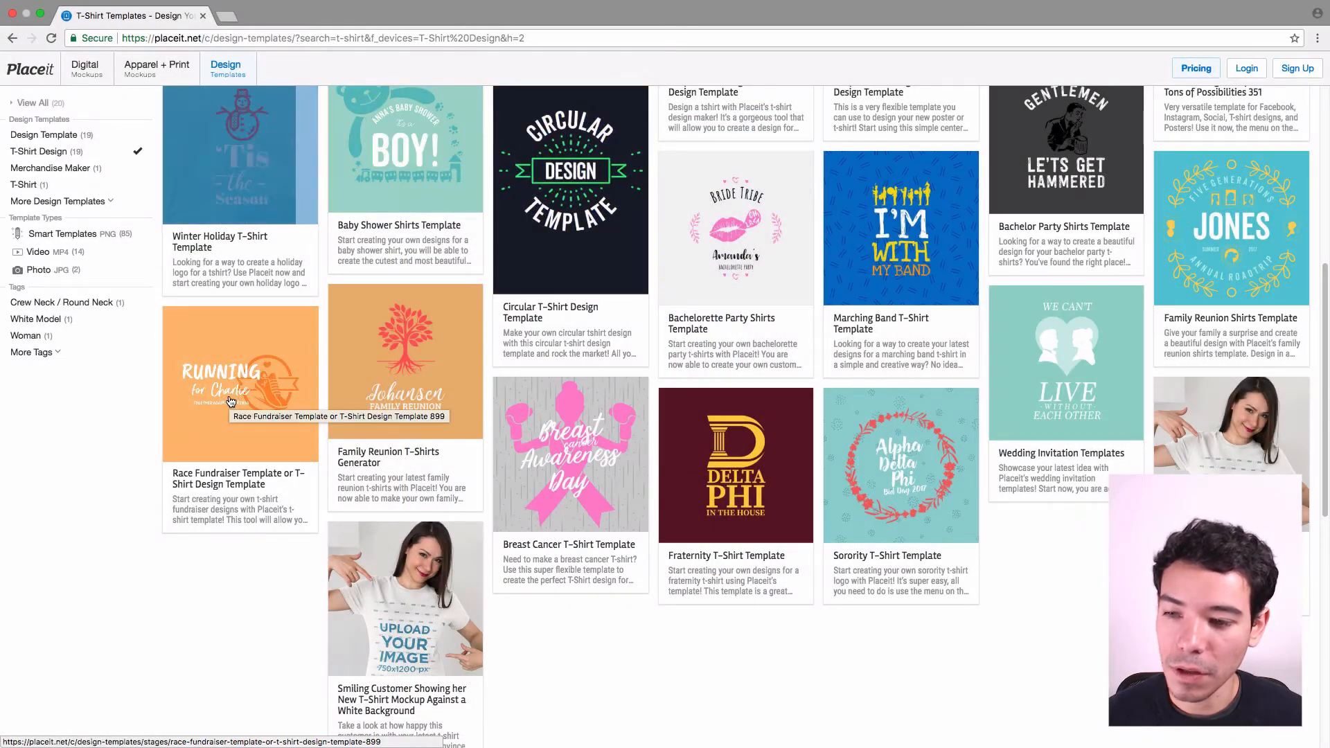
left_click(231, 400)
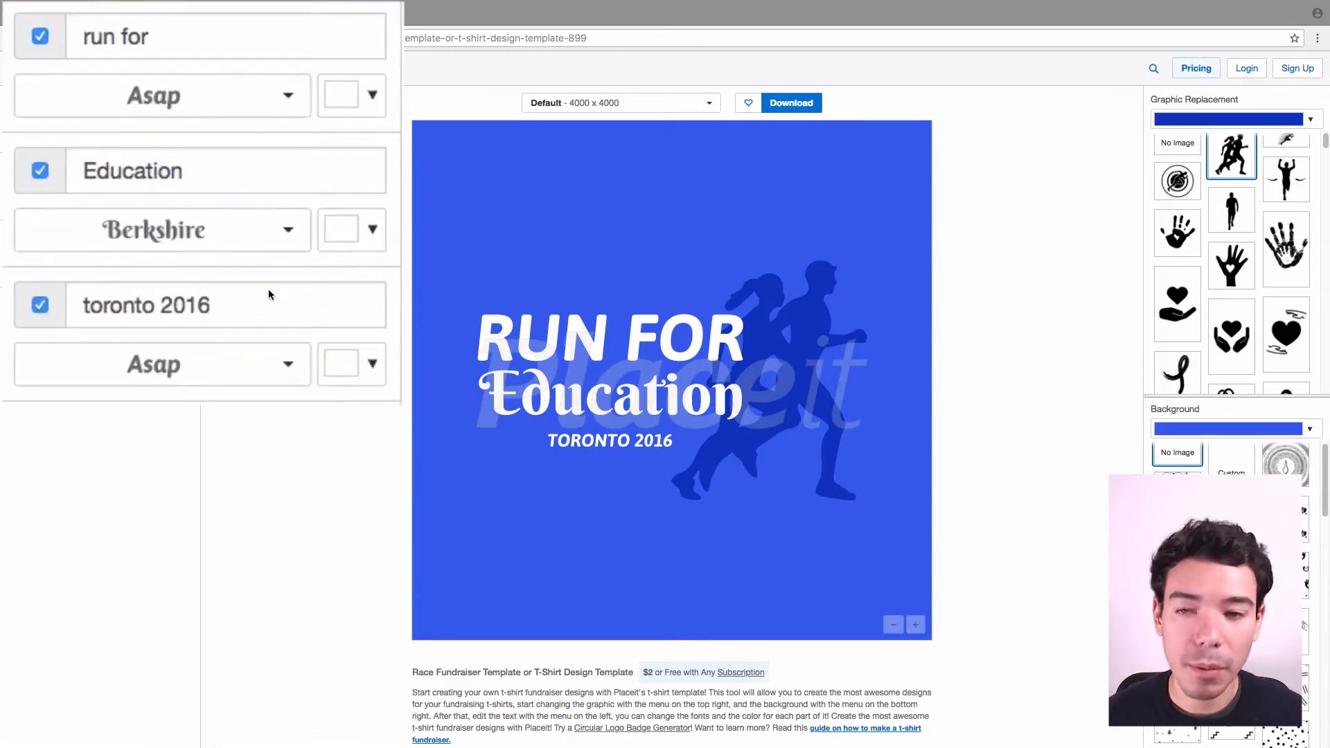
Replace the first text line with "RACE FOR" and set its font to bold Avenir Next.
left_click_drag(256, 49, 10, 29)
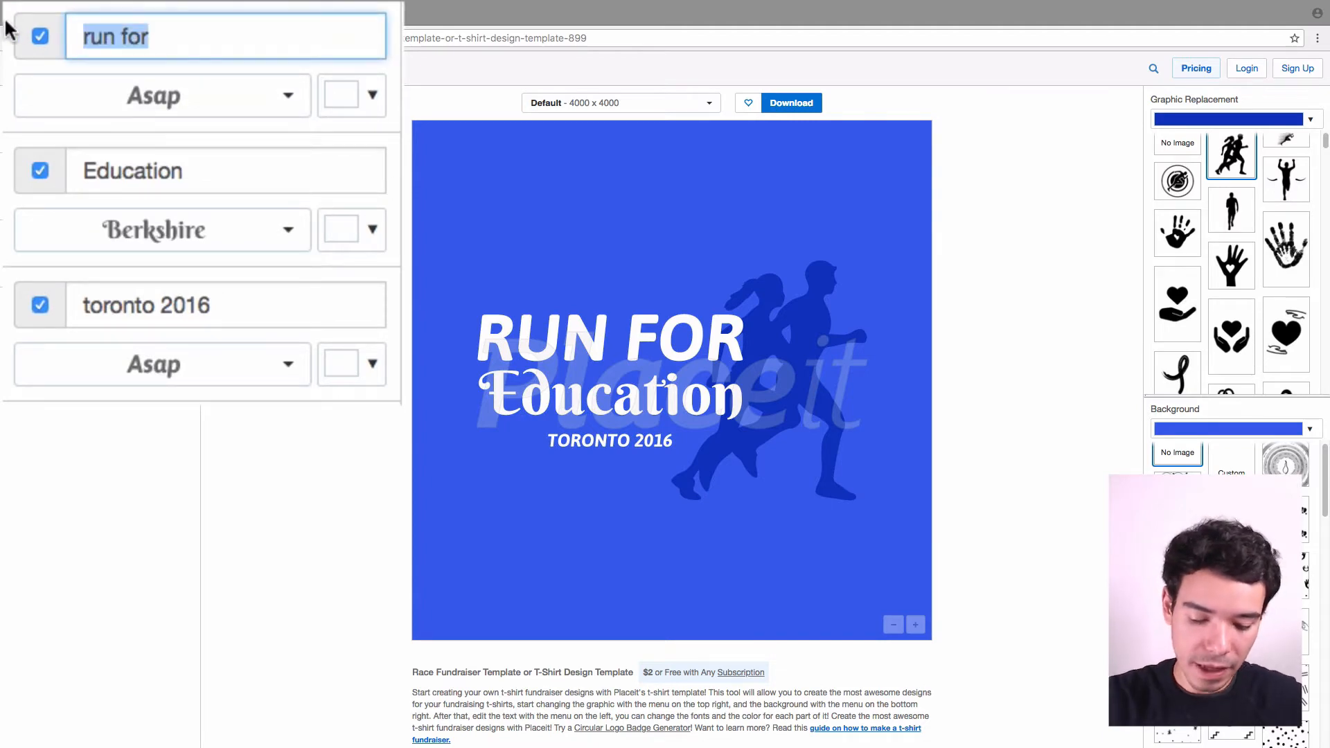
key("BackSpace")
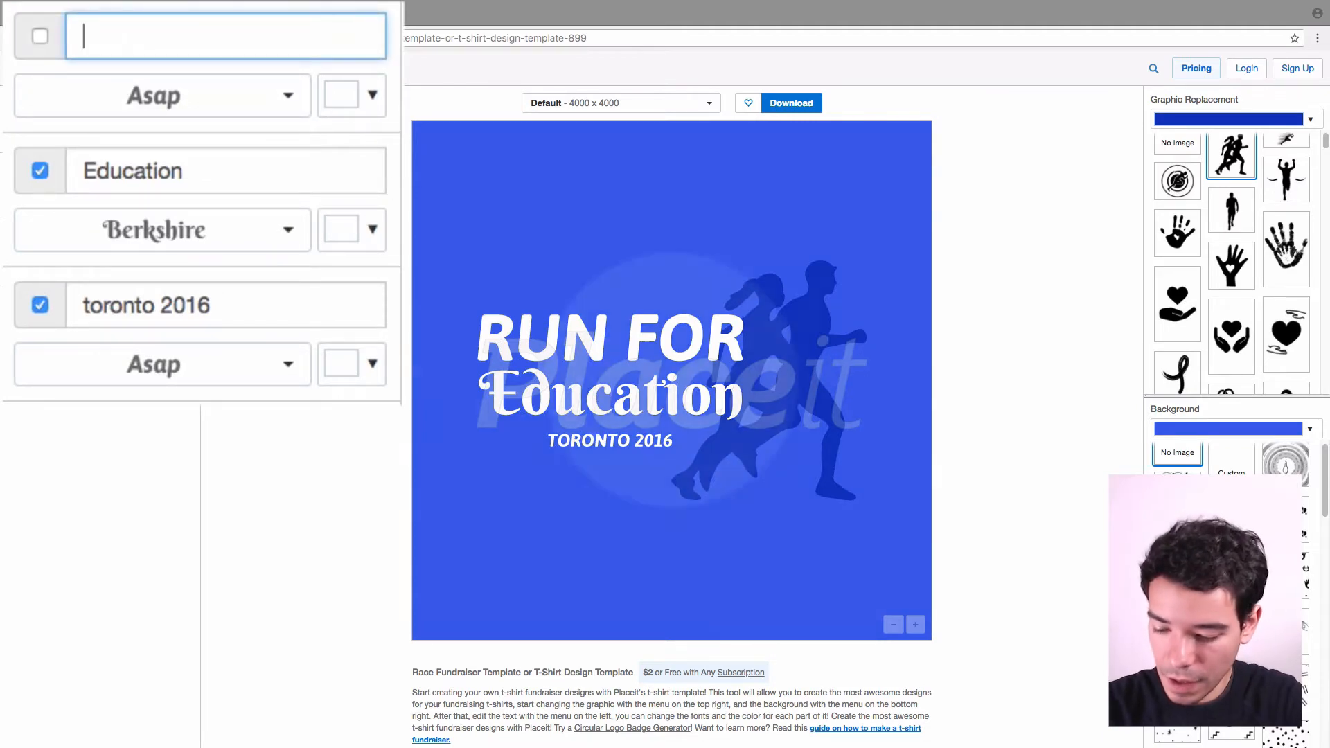
type("RAC FOR")
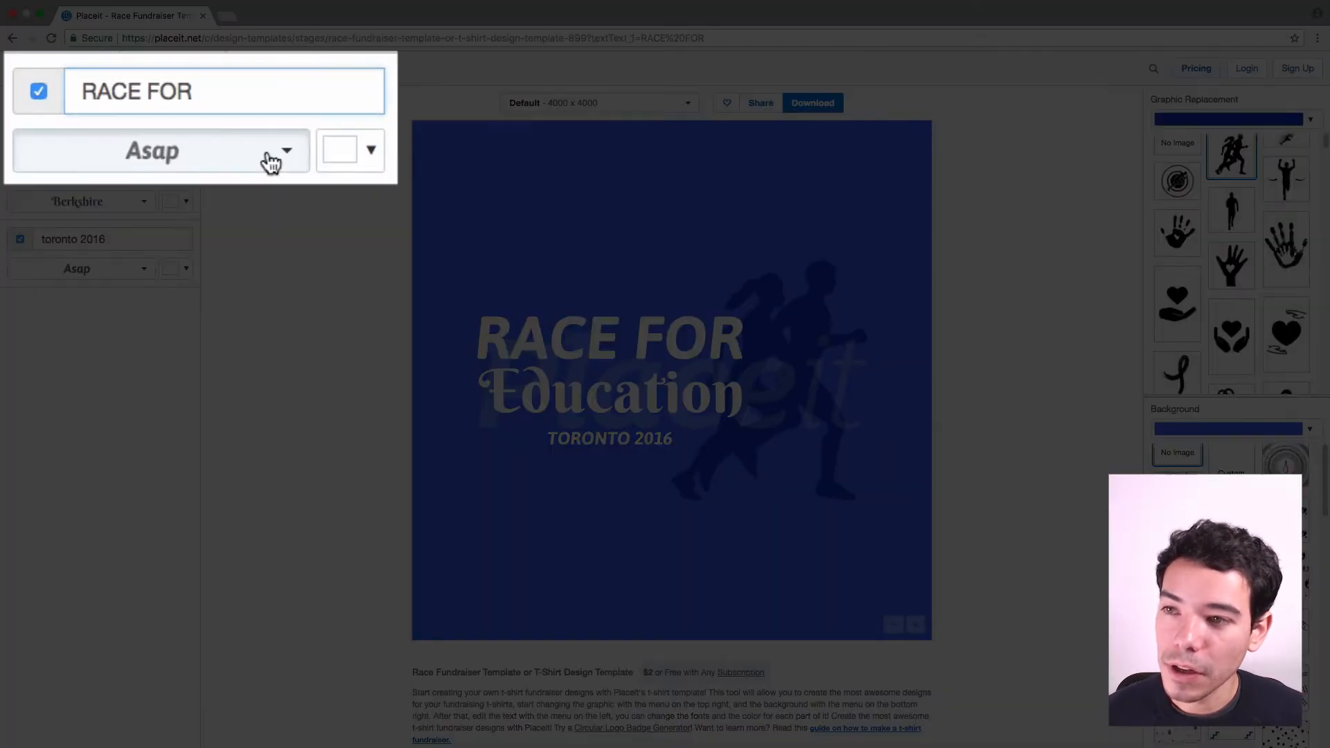
left_click(270, 163)
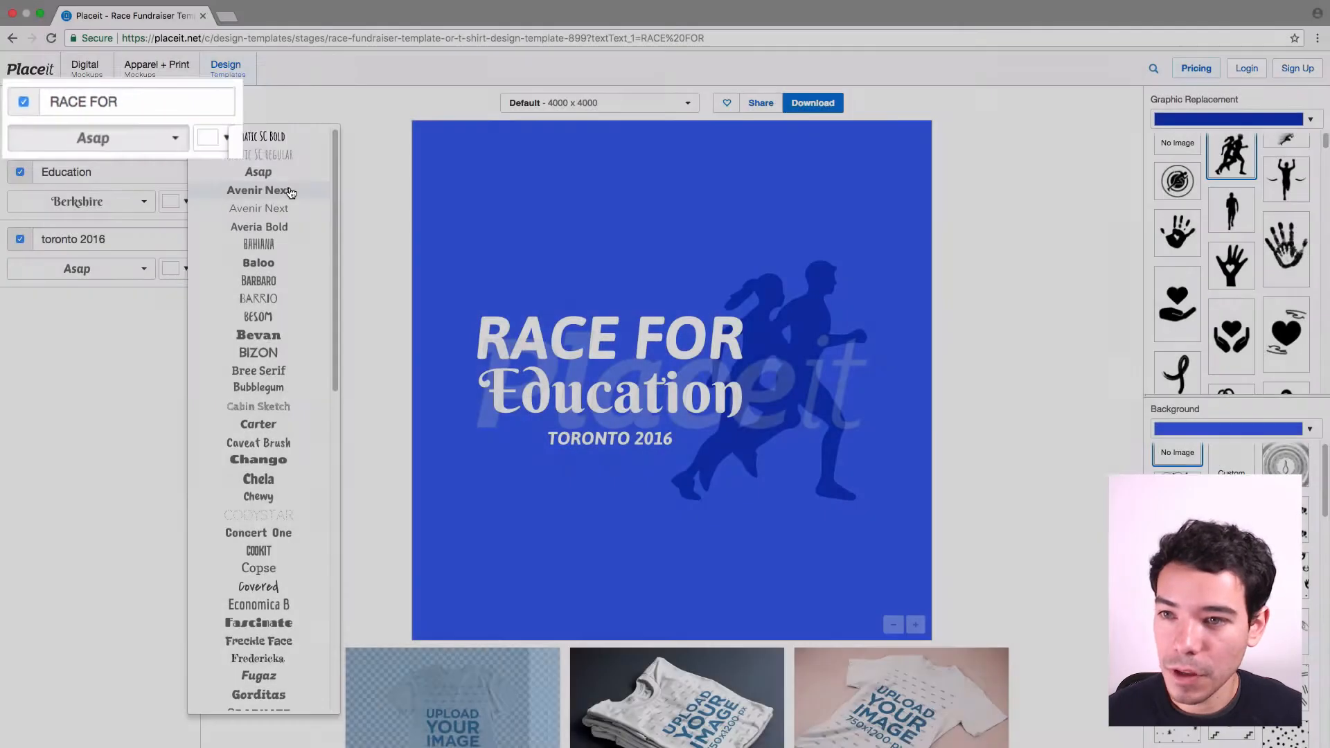
left_click(257, 190)
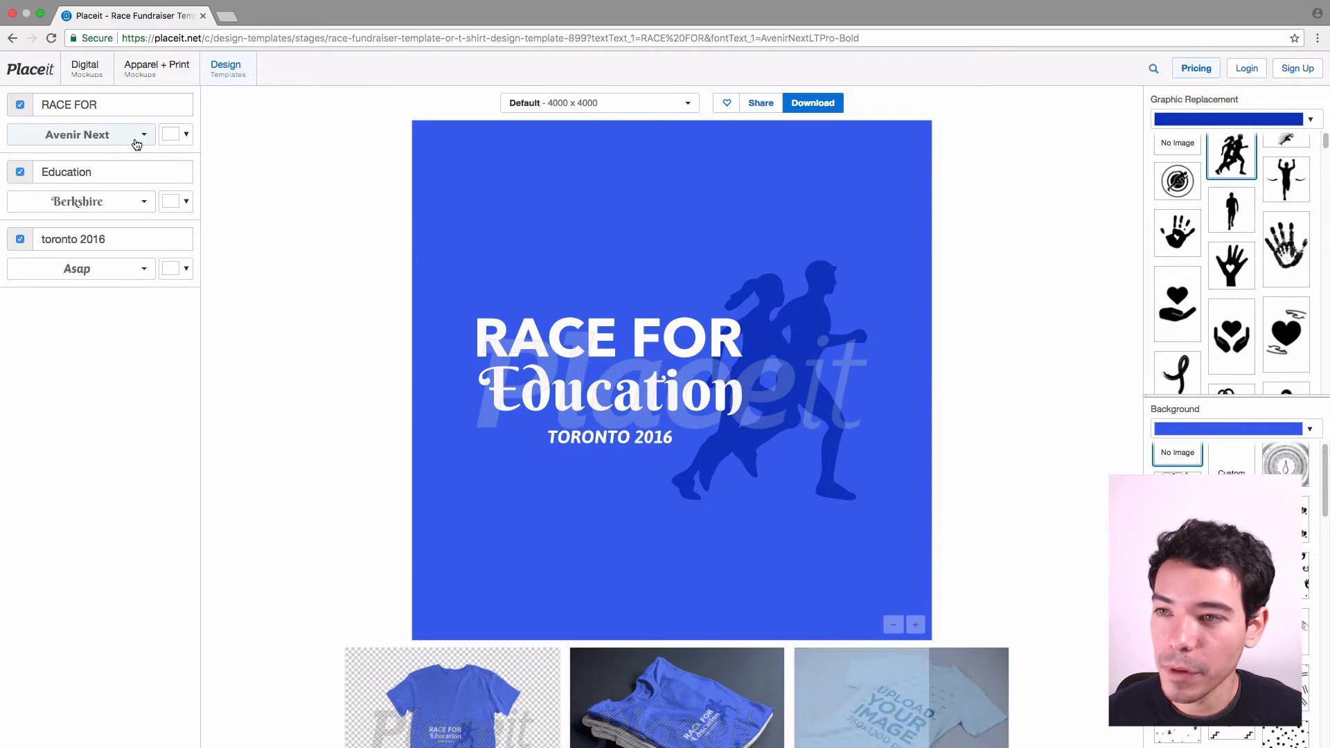
Try the regular Avenir Next weight on the first text line and switch back to the bold one.
left_click(137, 143)
left_click(261, 208)
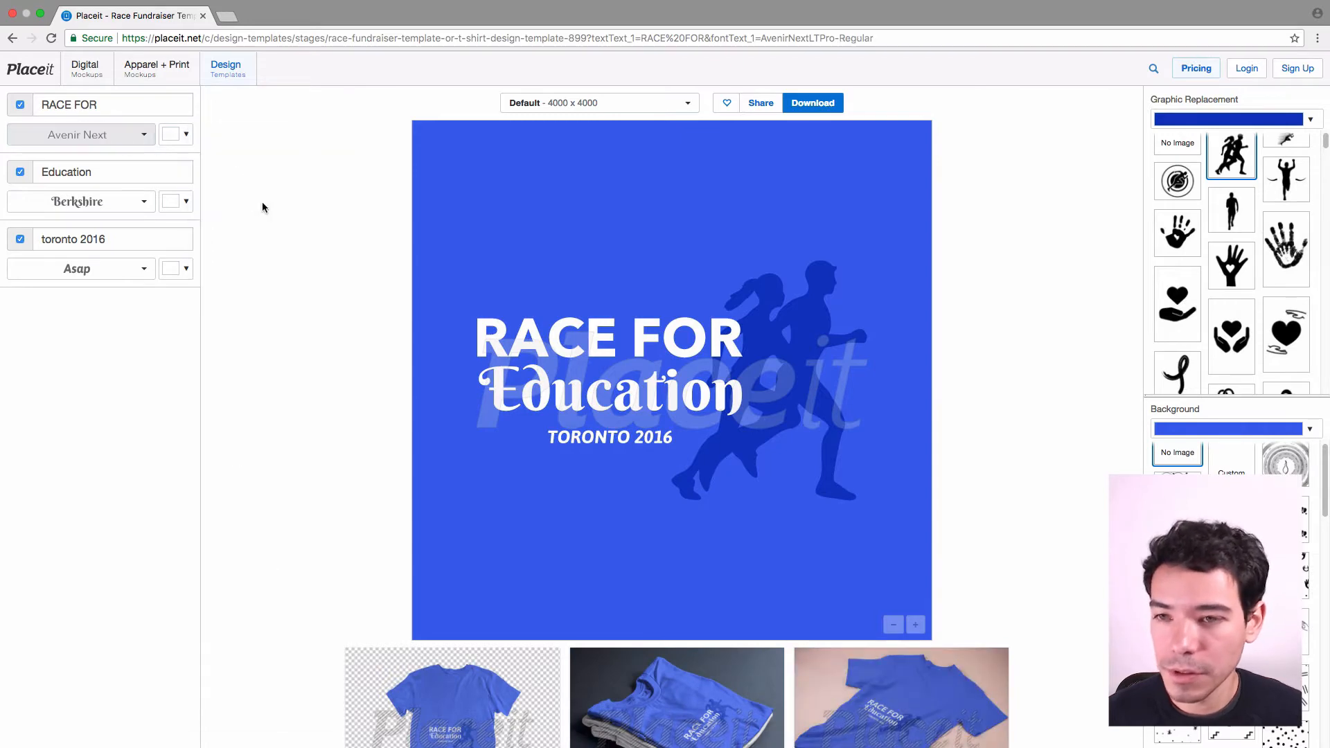
left_click(140, 136)
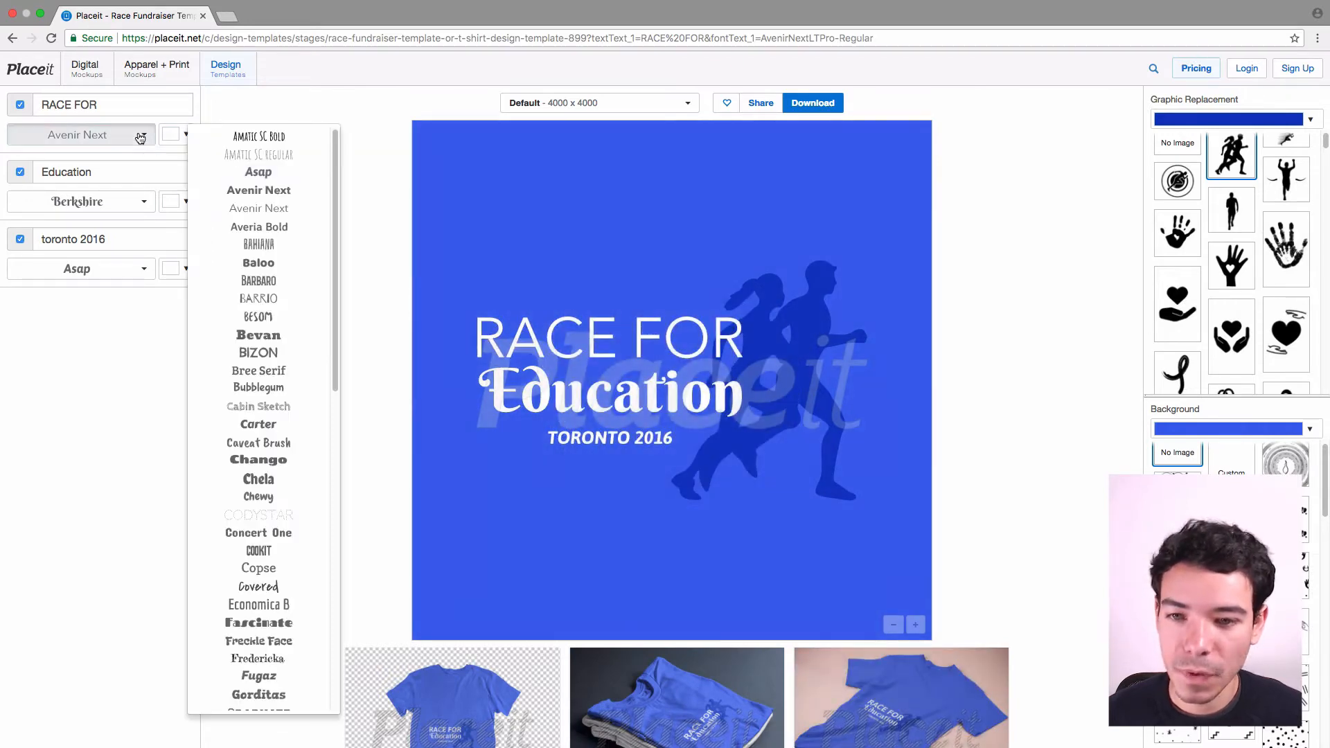
left_click(292, 195)
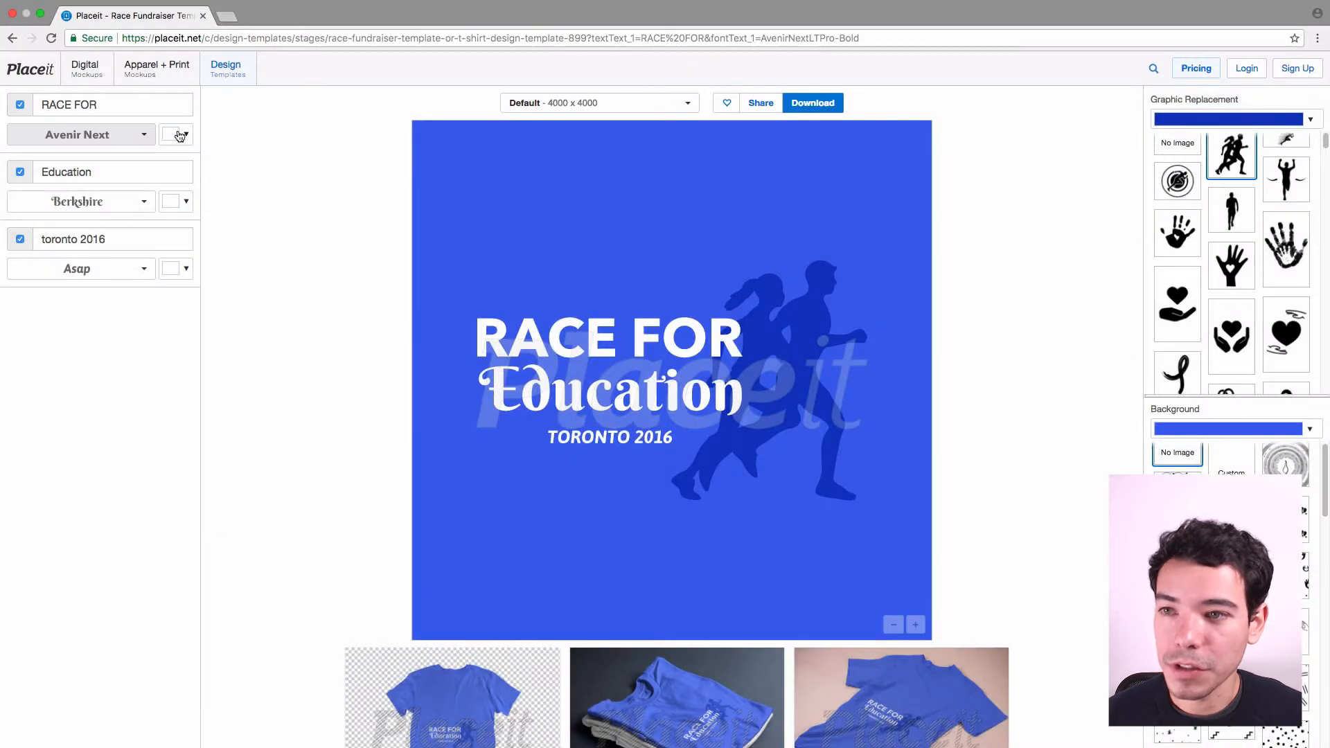
Try the custom green #31942a for the first text line and return its color to white.
left_click(184, 135)
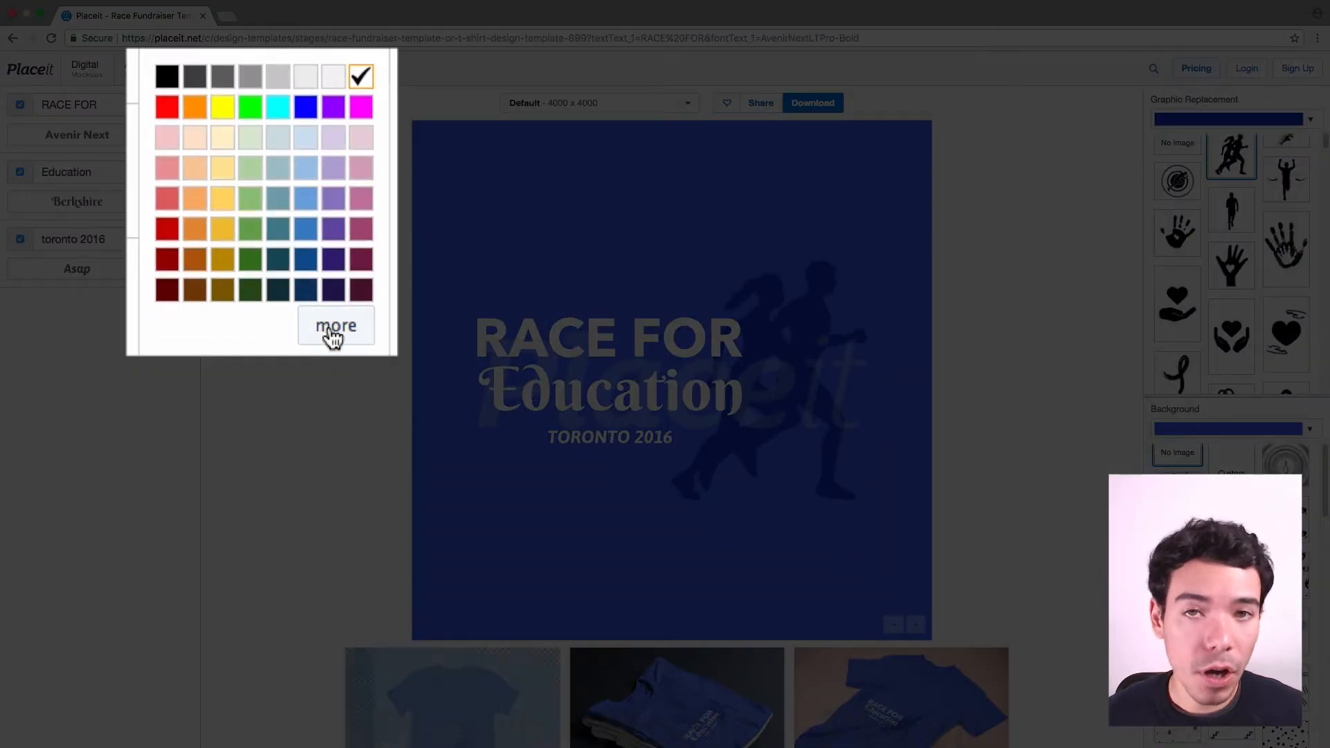
left_click(238, 332)
left_click(411, 130)
mouse_move(423, 128)
left_mouse_down()
mouse_move(498, 152)
mouse_move(490, 226)
mouse_move(425, 130)
mouse_move(404, 184)
mouse_move(436, 97)
mouse_move(431, 160)
left_mouse_up()
mouse_move(516, 133)
left_mouse_down()
mouse_move(513, 231)
mouse_move(519, 143)
left_mouse_up()
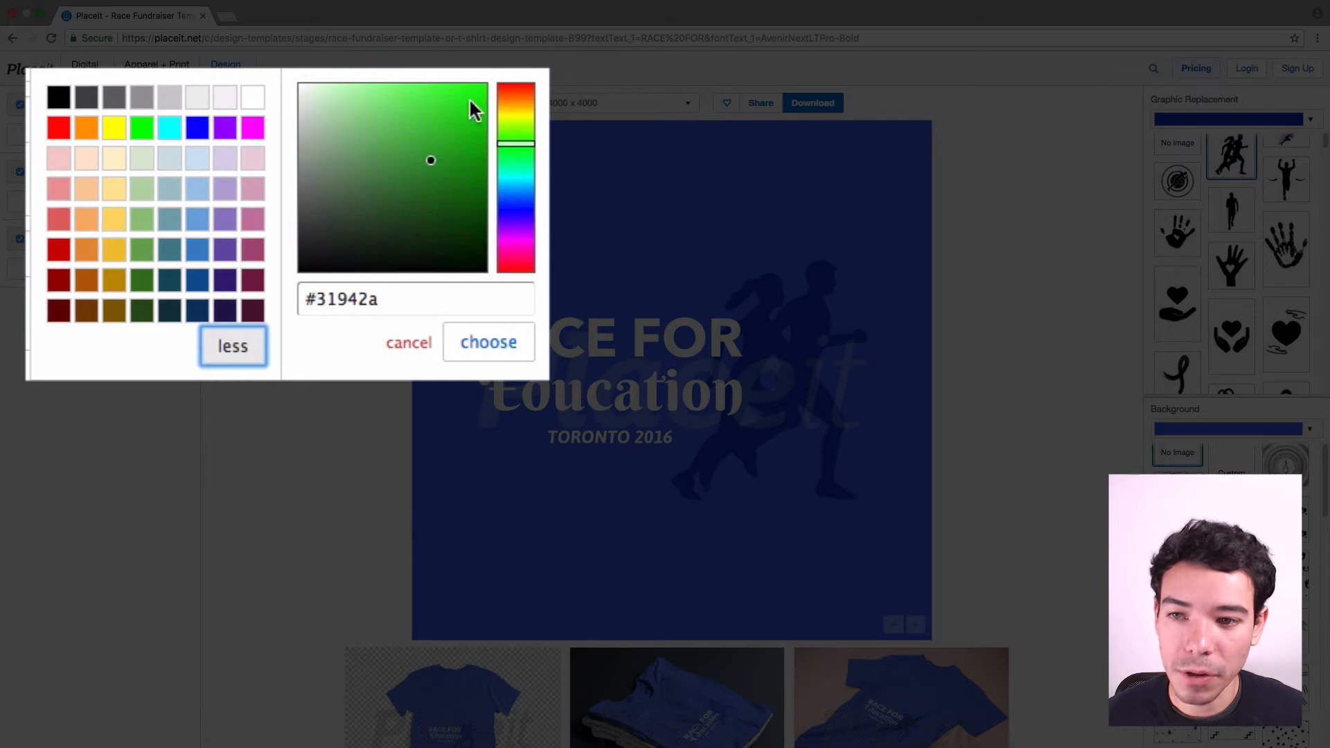
left_click(407, 303)
left_click_drag(407, 303, 361, 285)
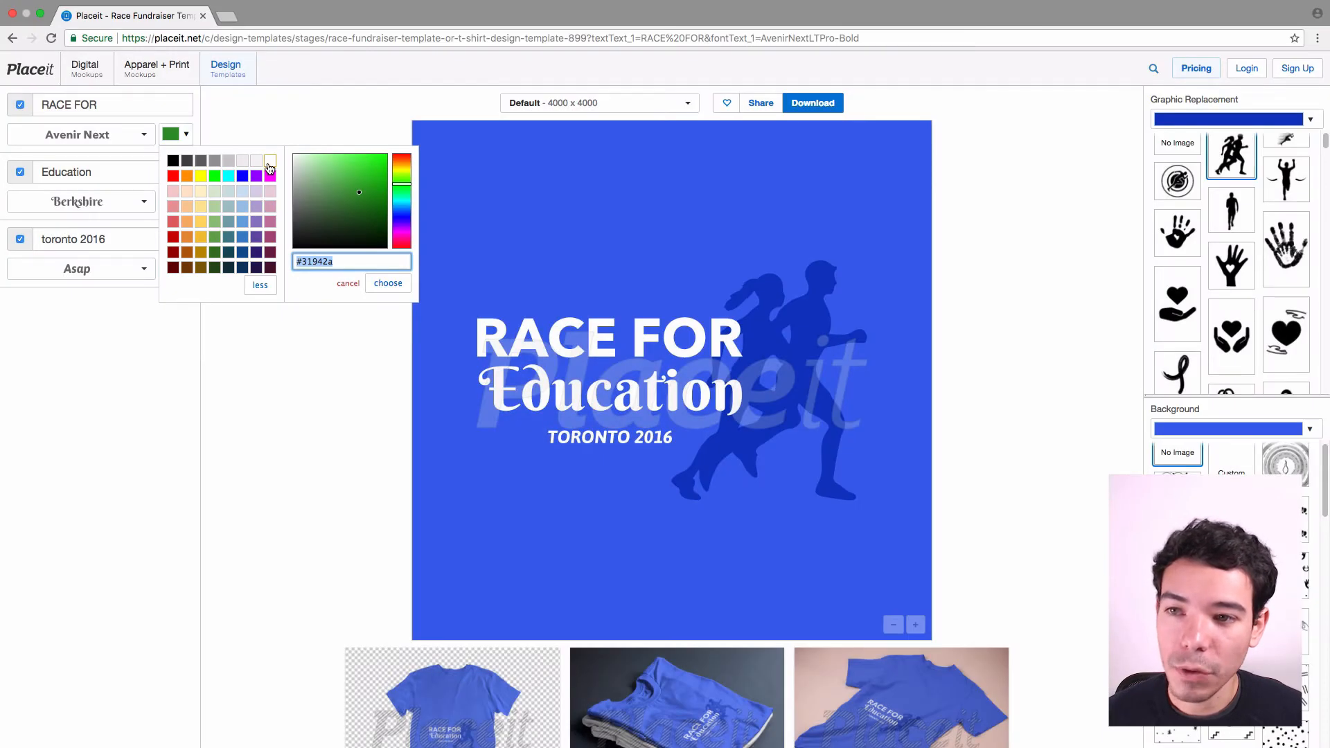
left_click(270, 163)
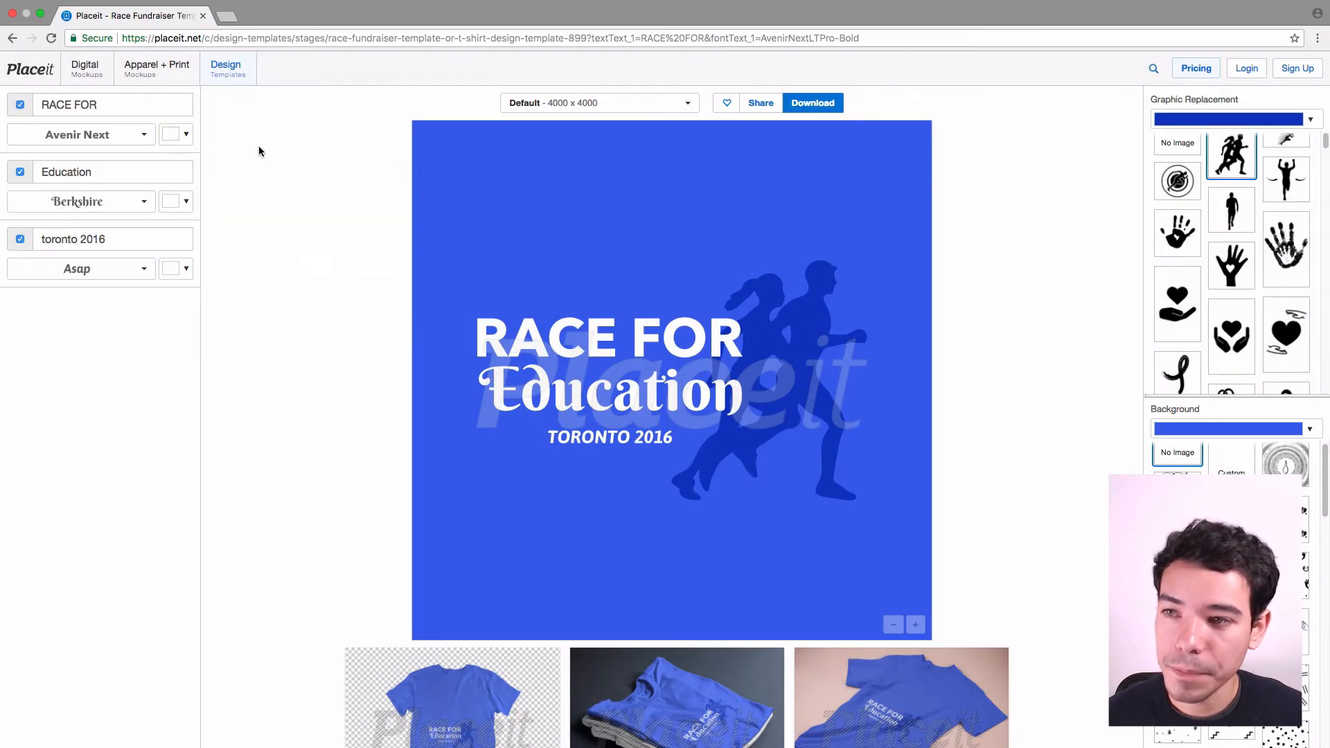
Replace the second text line with "THE CURE" and set its font to ABeeZee.
double_click(119, 172)
mouse_move(2, 168)
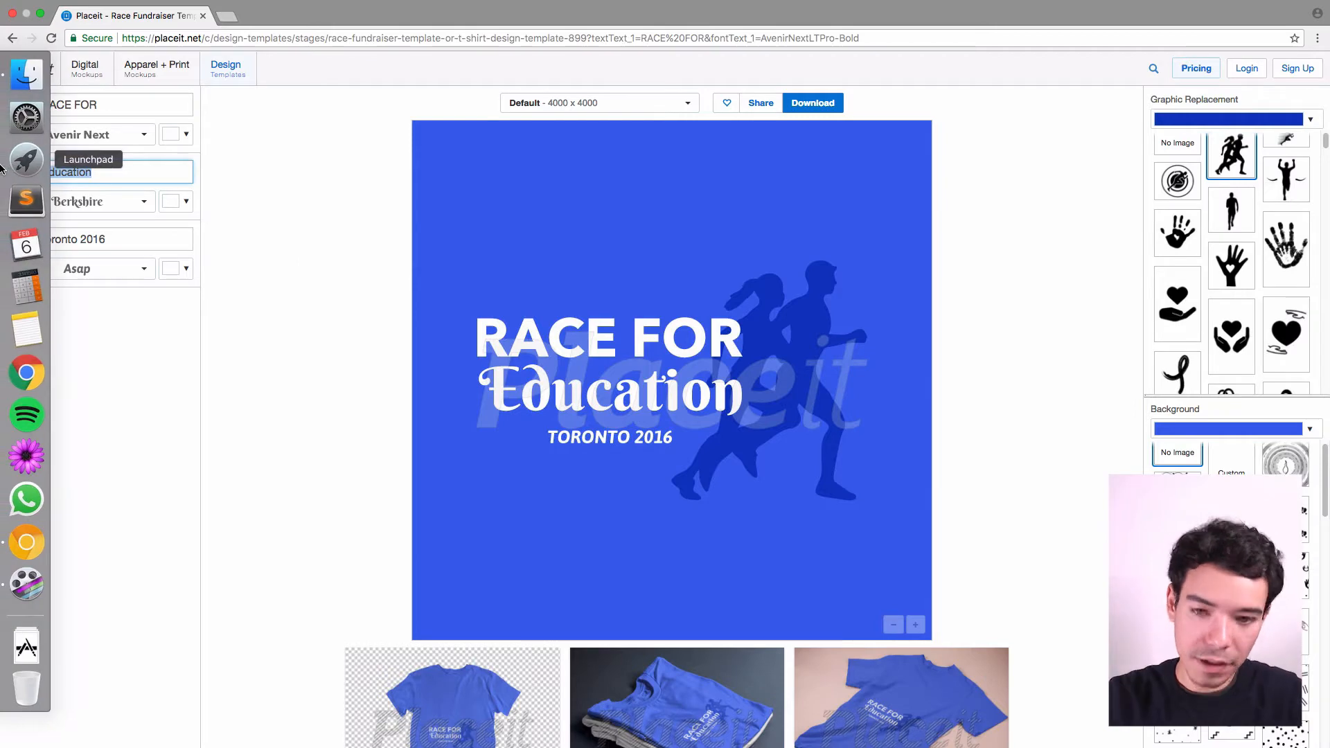
type("THE")
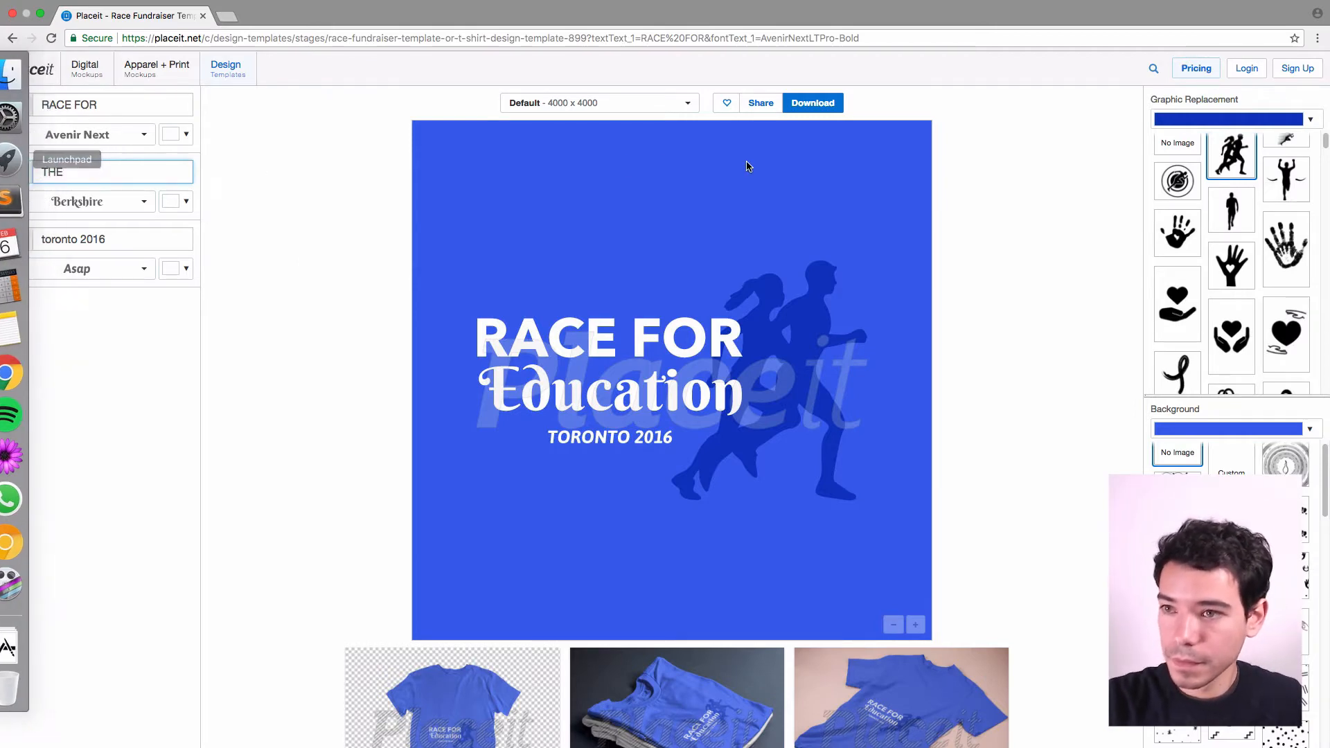
type(" CURE")
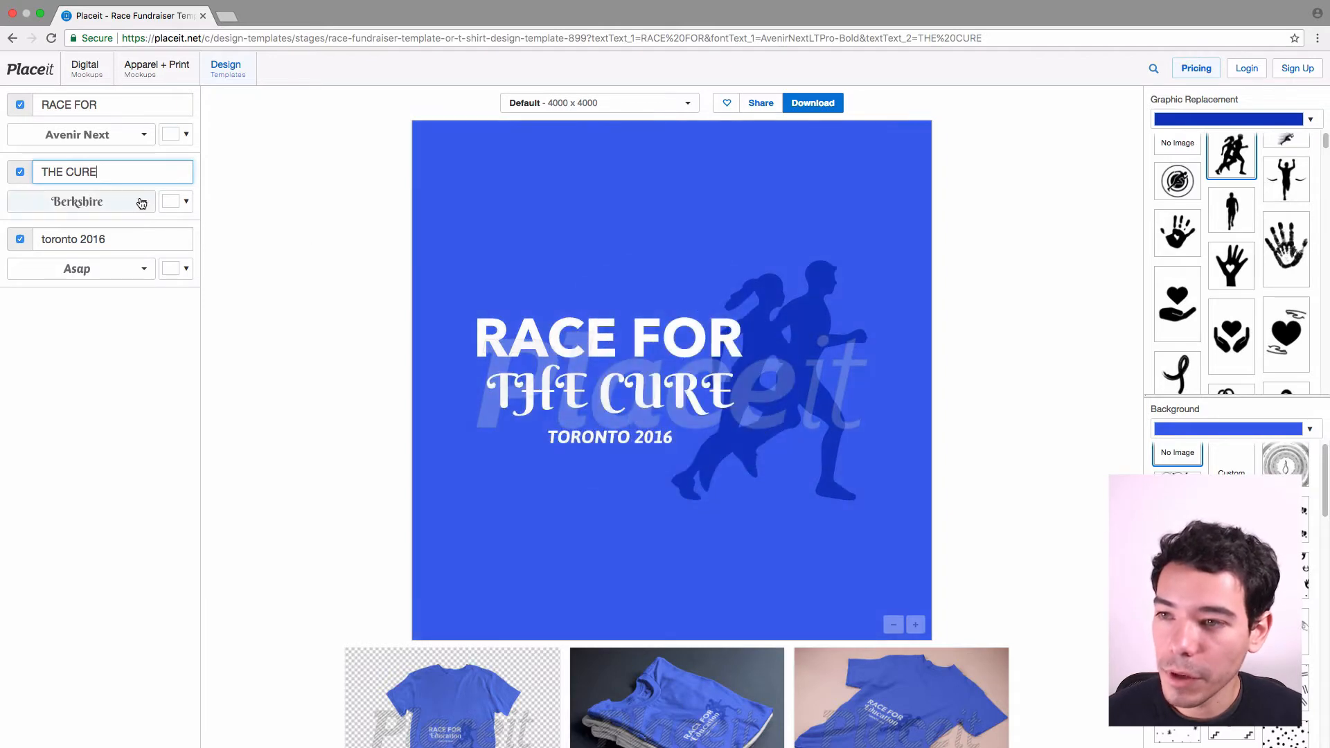
left_click(139, 203)
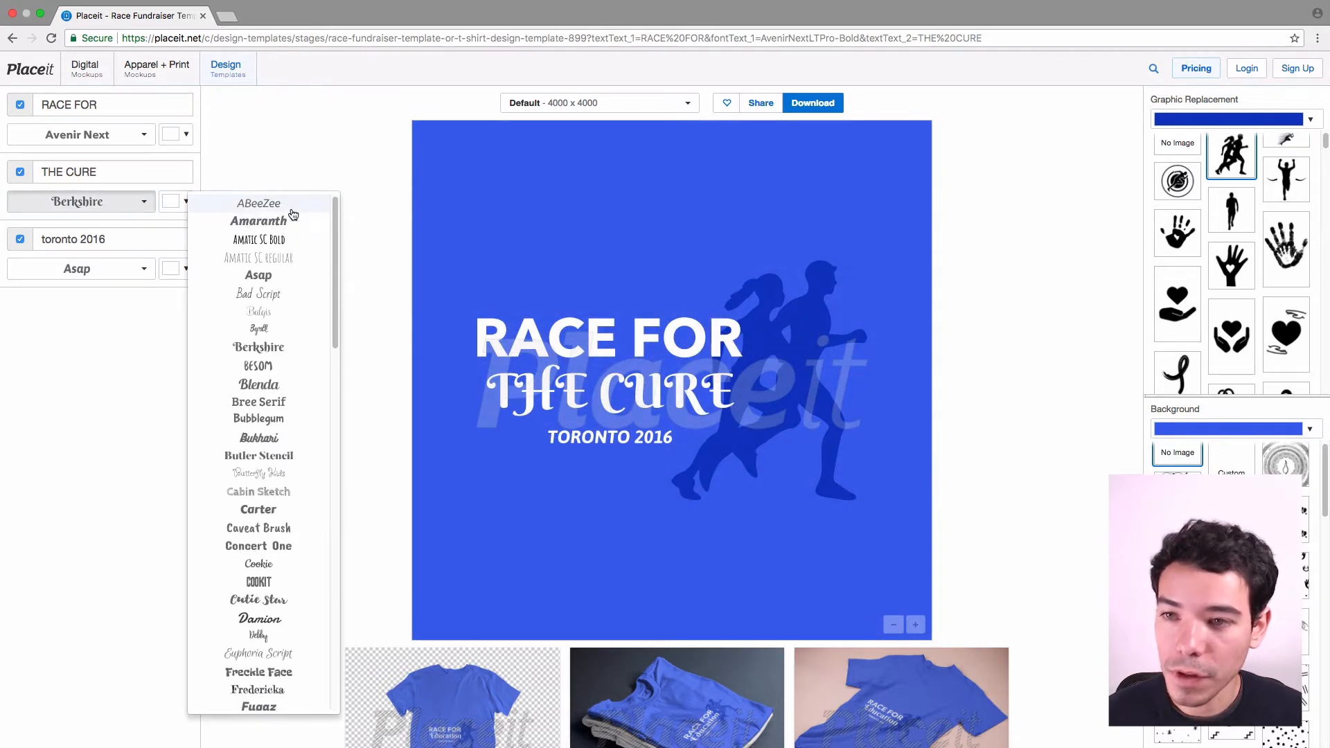
left_click(291, 204)
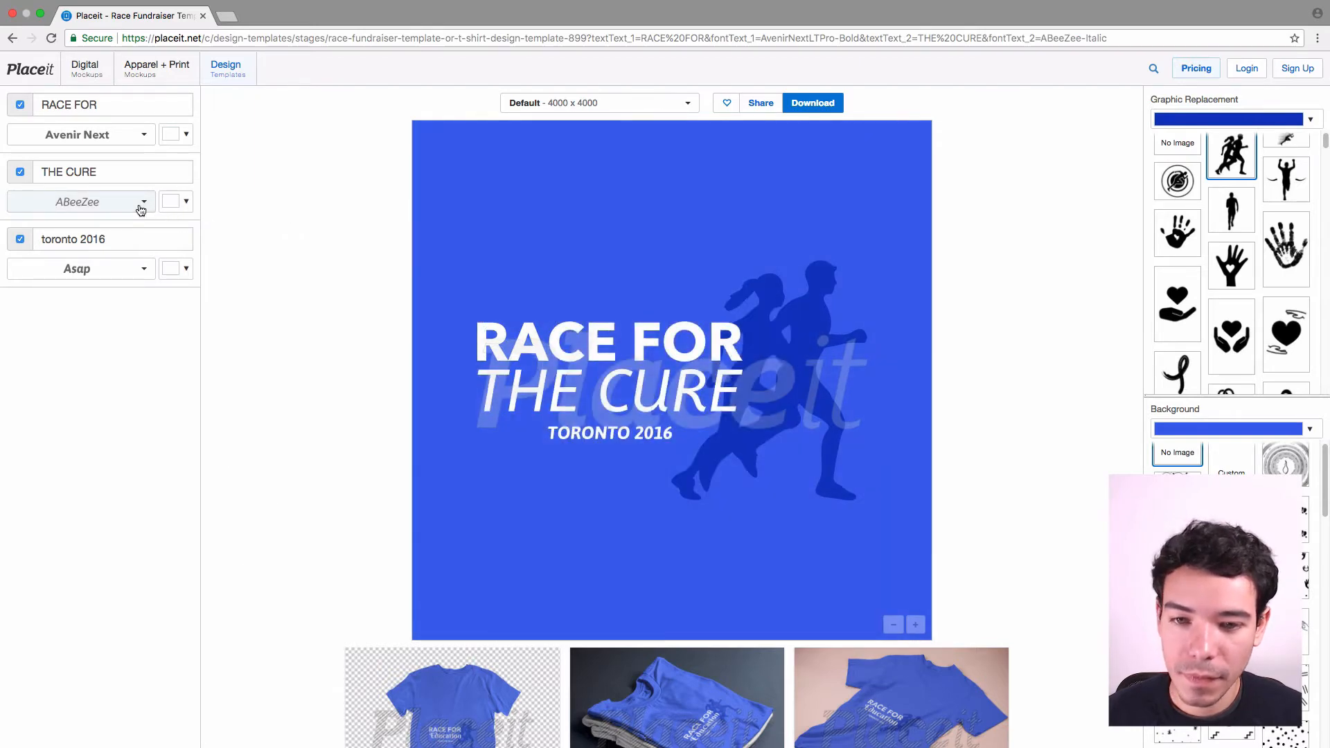
Replace the third text line with "CALIFORNIA 2018".
double_click(77, 239)
key("super+a")
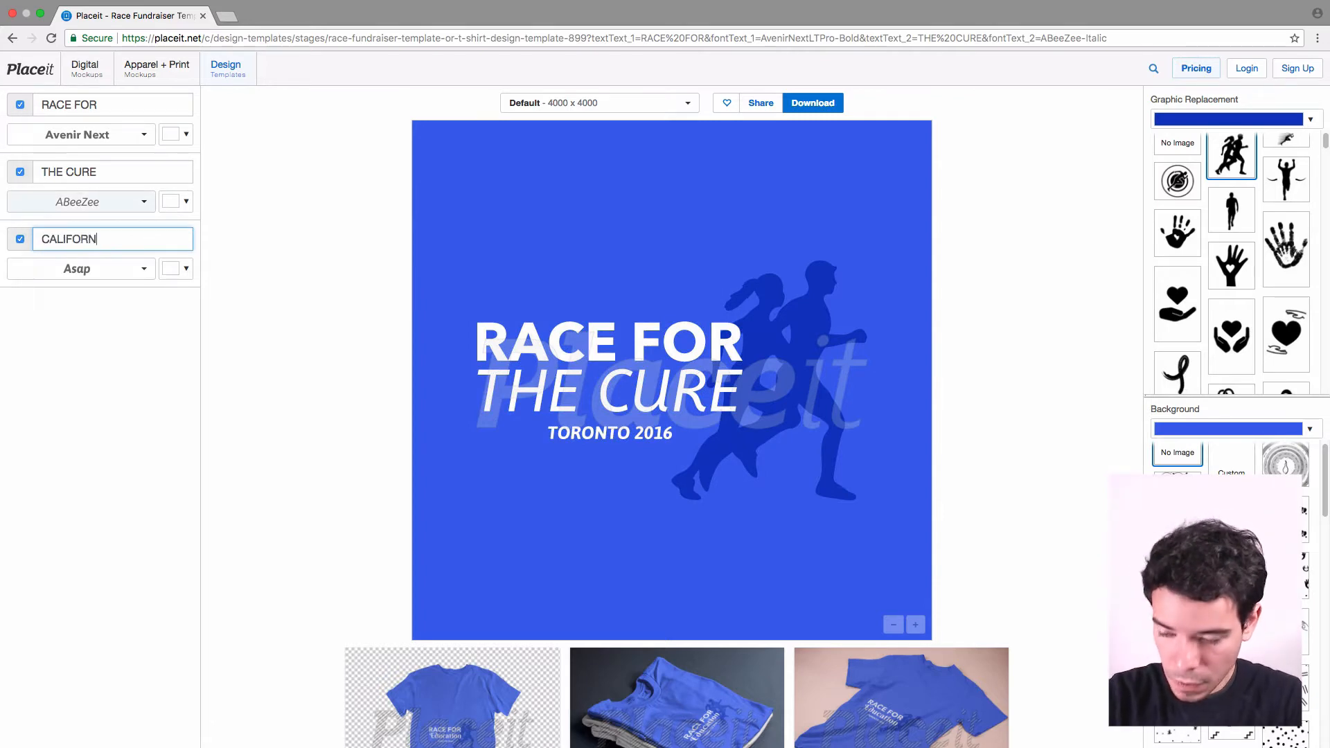
type("CALIFORNIA 2018")
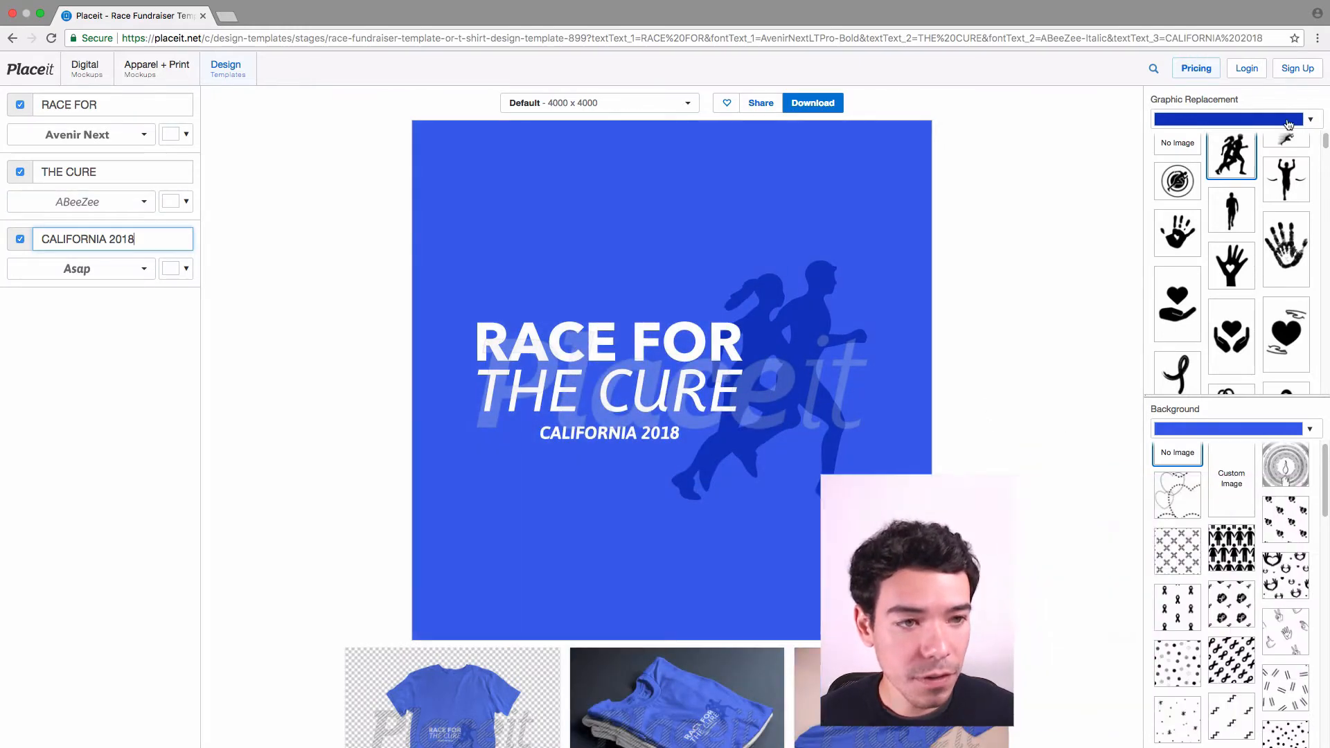
Replace the graphic with the sprinting runner with speed lines and color it light pink.
scroll(1275, 212, "down", 20)
scroll(1187, 333, "up", 20)
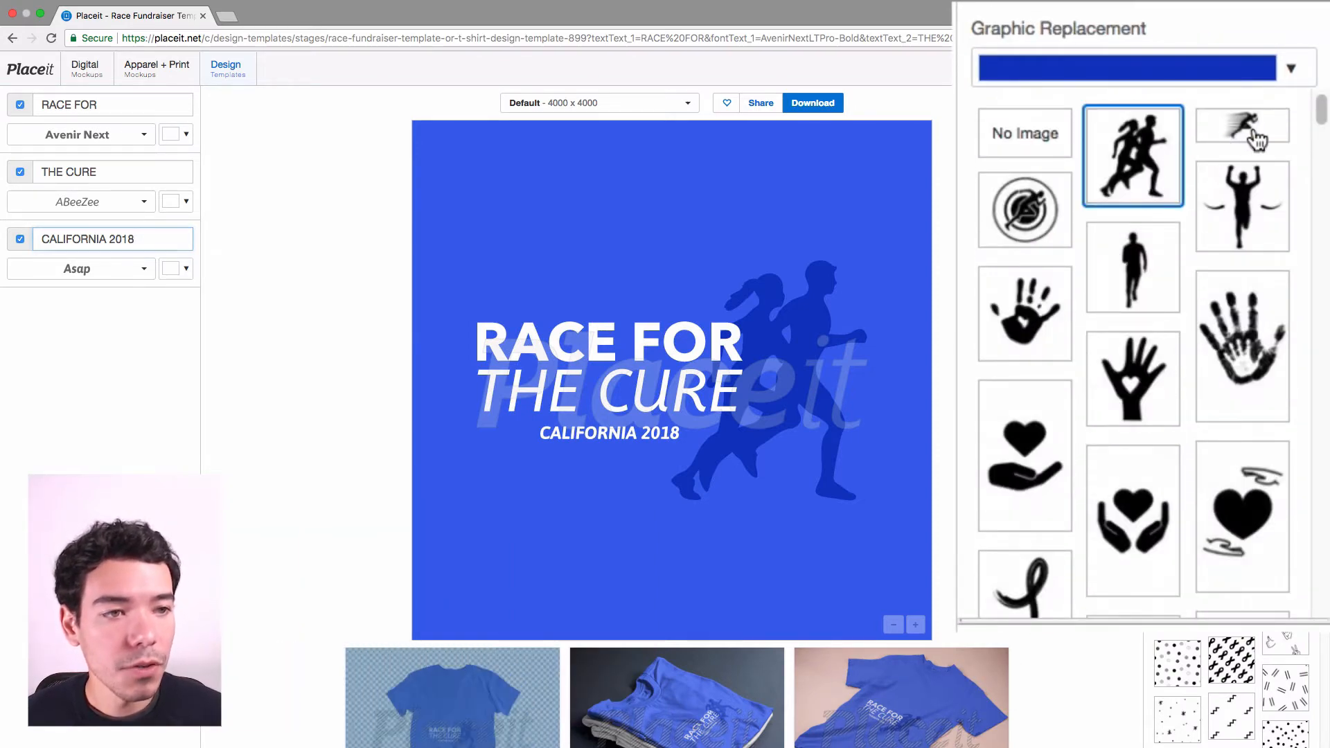
left_click(1286, 148)
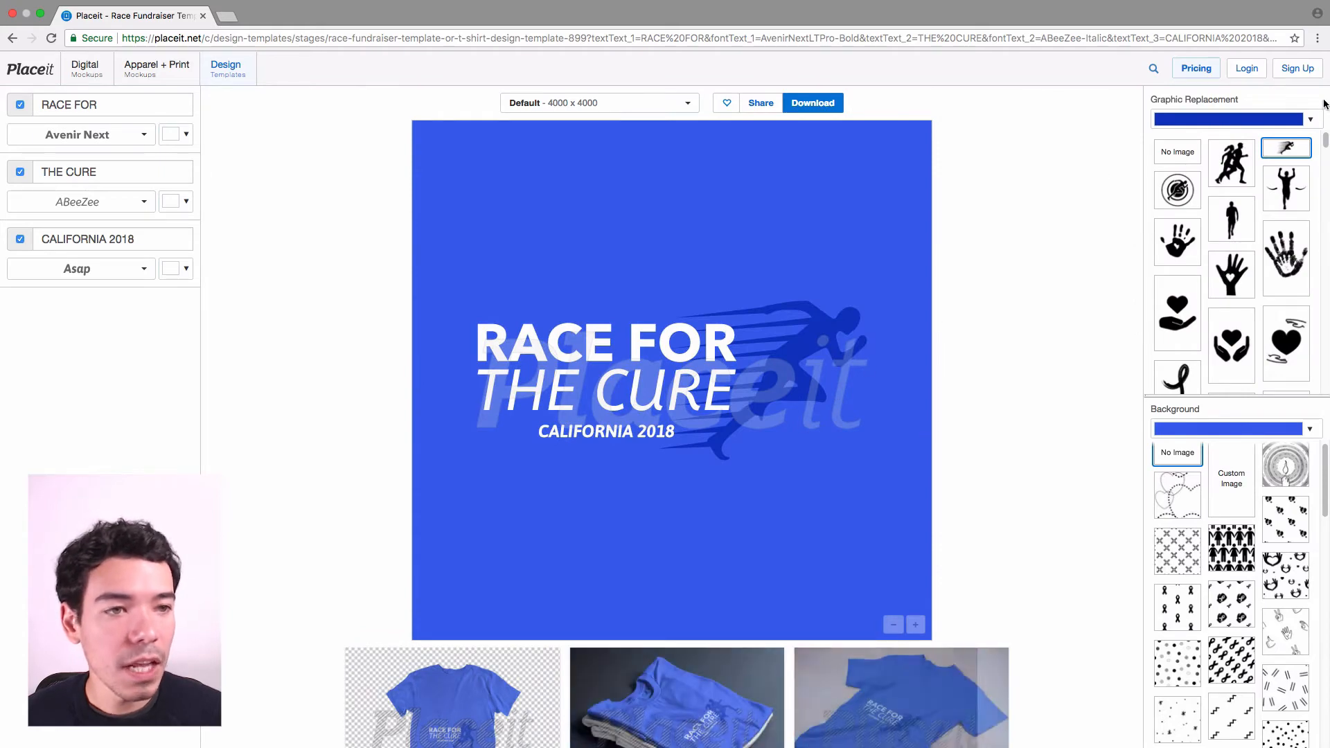
left_click(1293, 124)
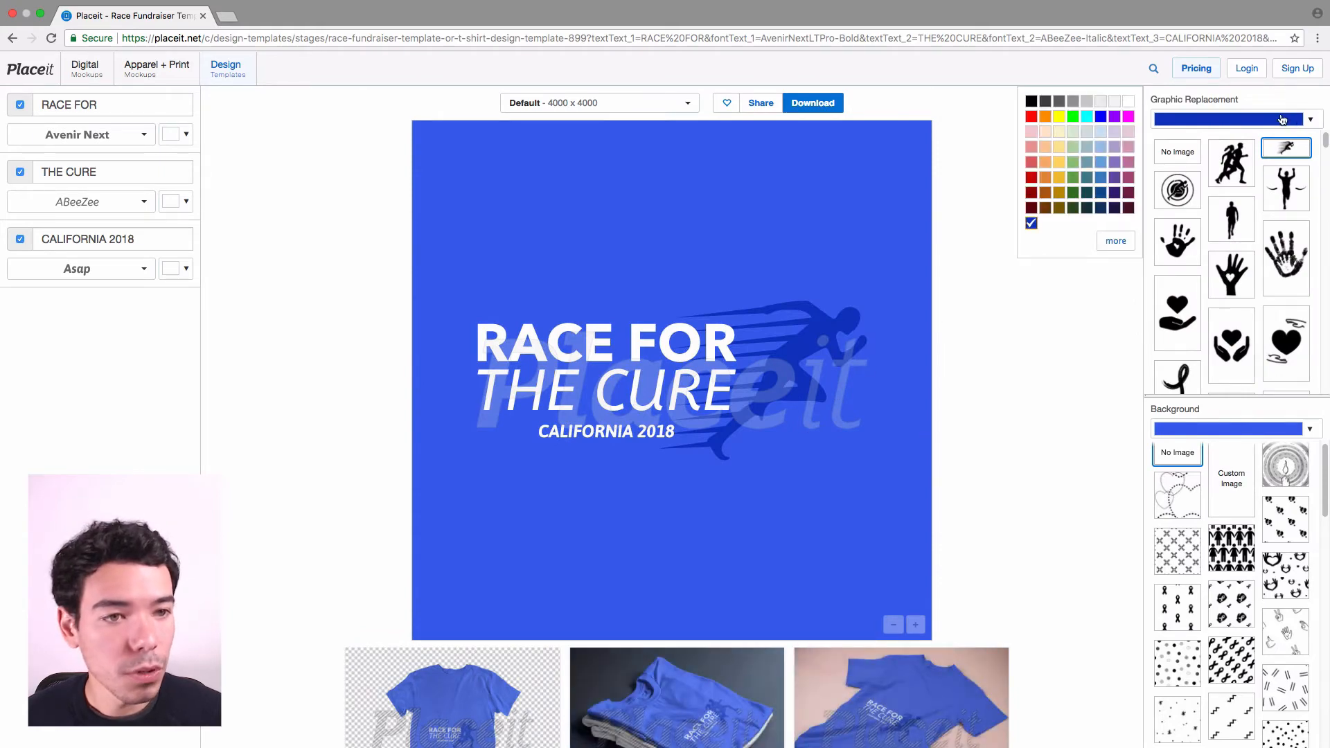
left_click(1129, 148)
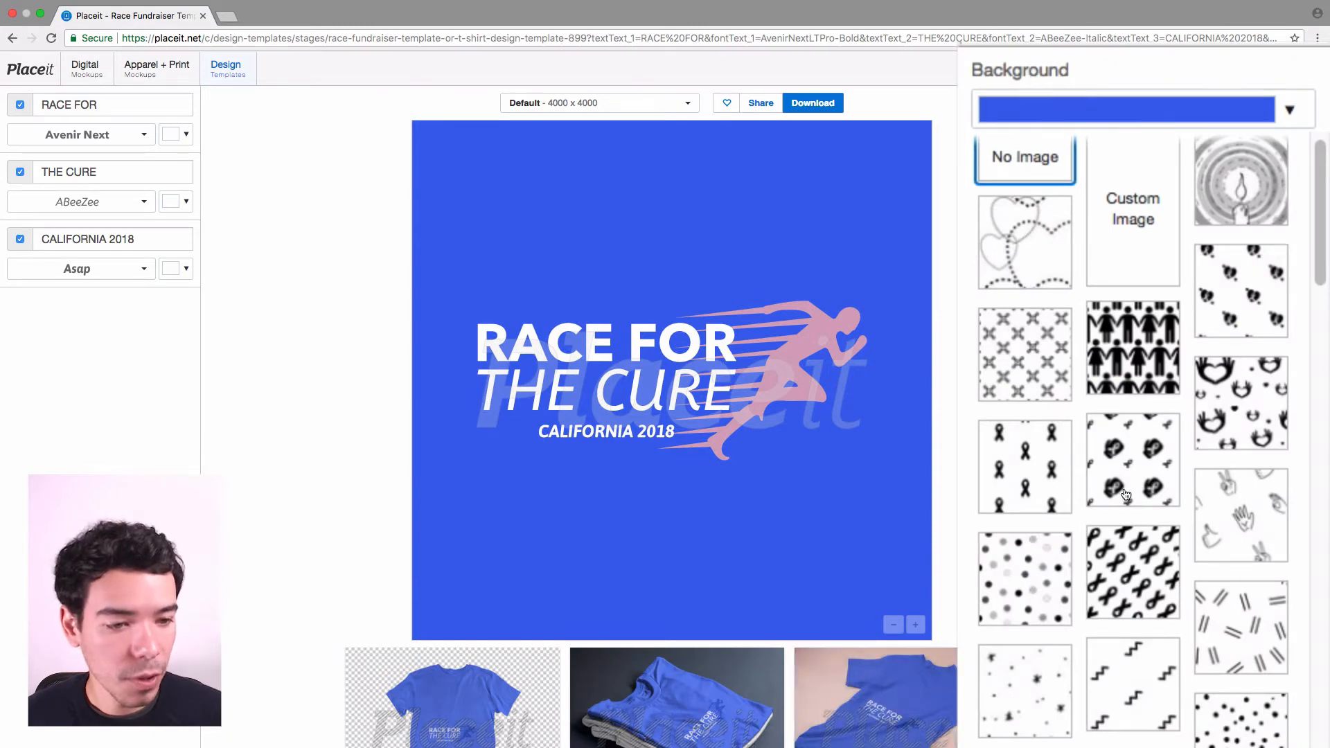
Set the background color to dark magenta and look through the available background patterns and photos.
left_click(1173, 111)
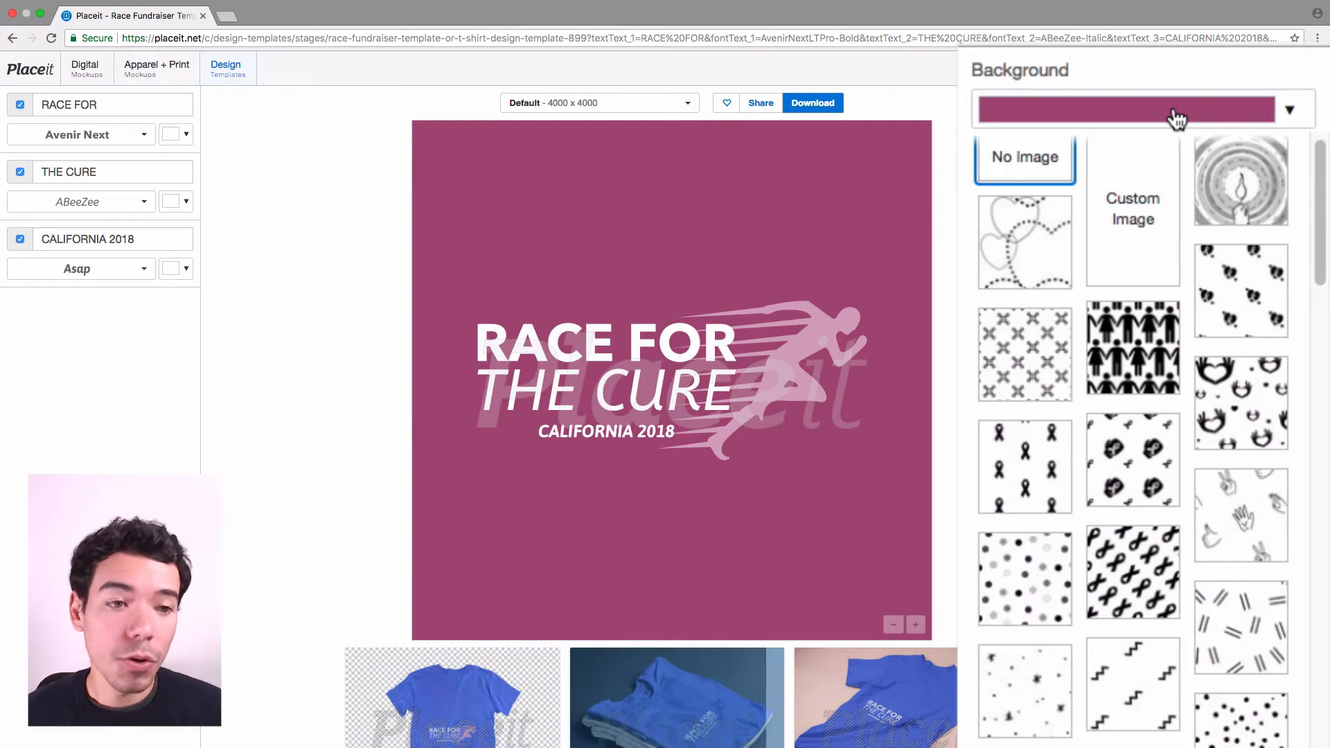
scroll(1192, 223, "down", 2)
scroll(1179, 213, "down", 20)
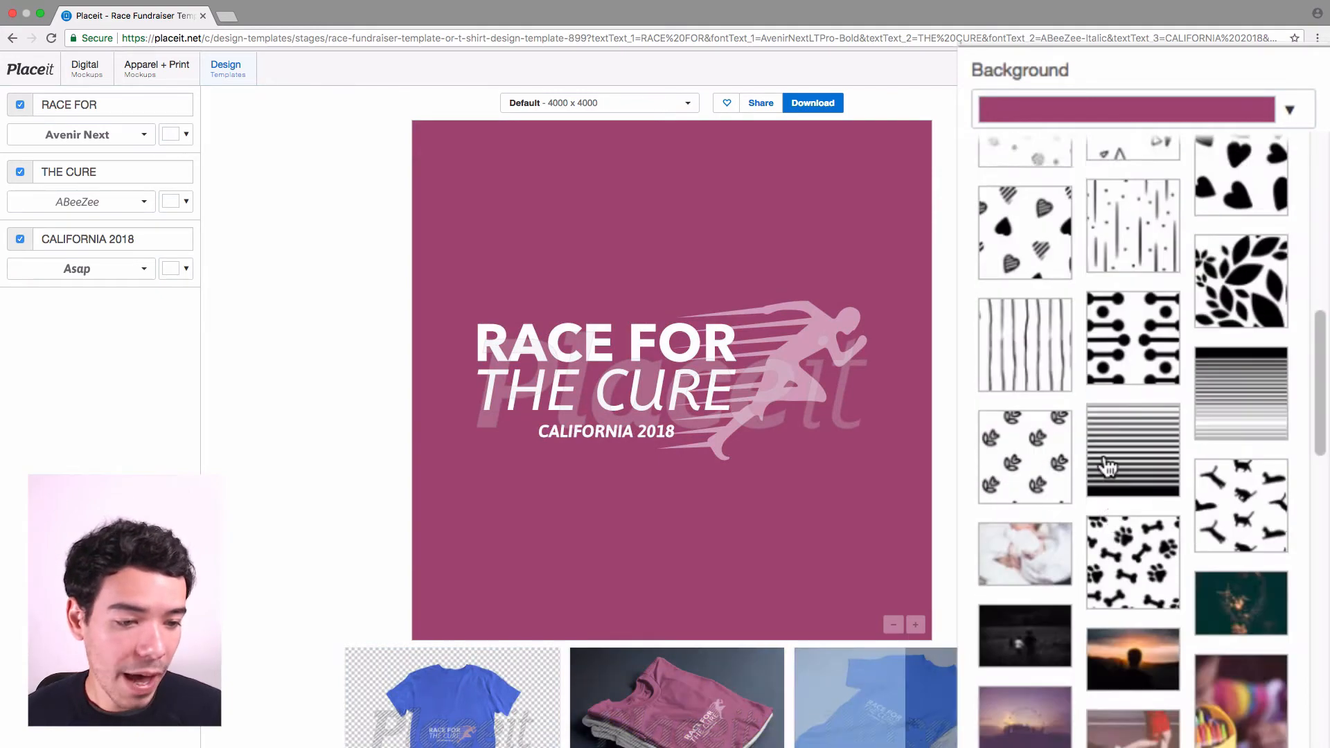
scroll(1142, 421, "up", 15)
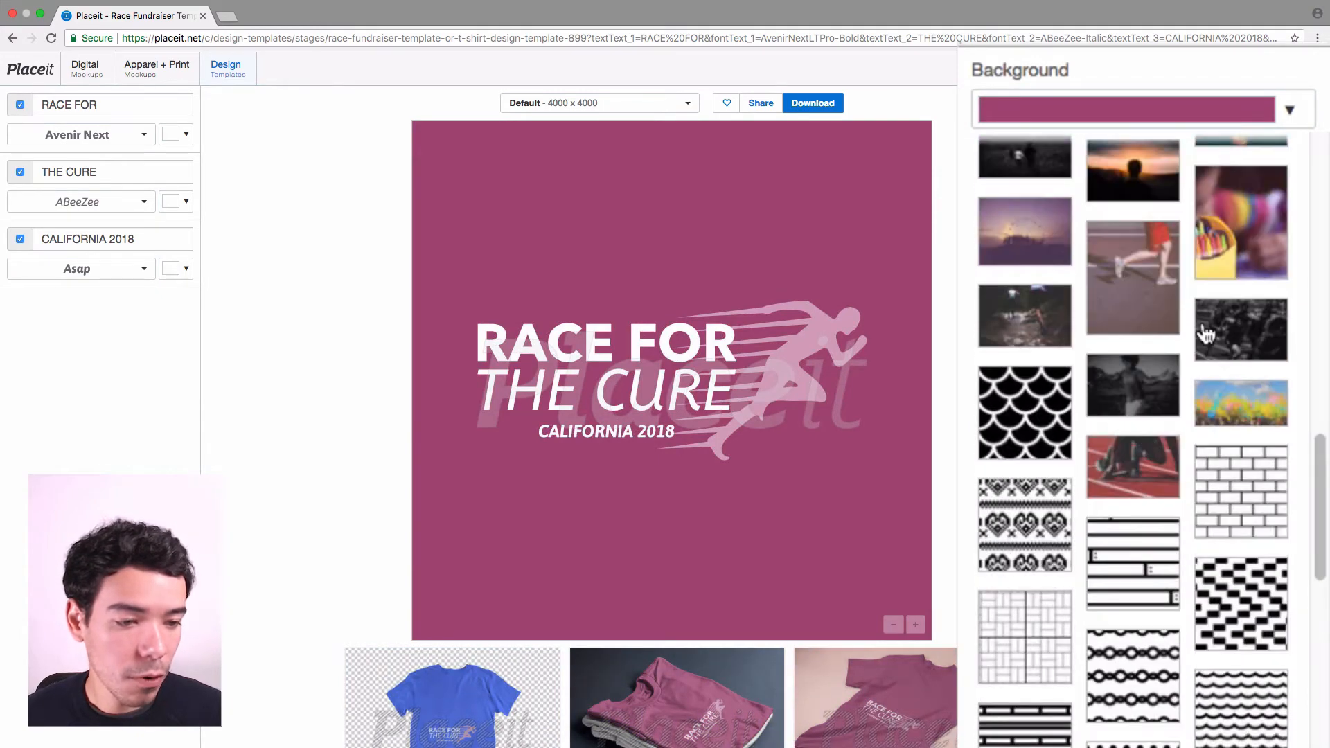
scroll(1119, 410, "up", 15)
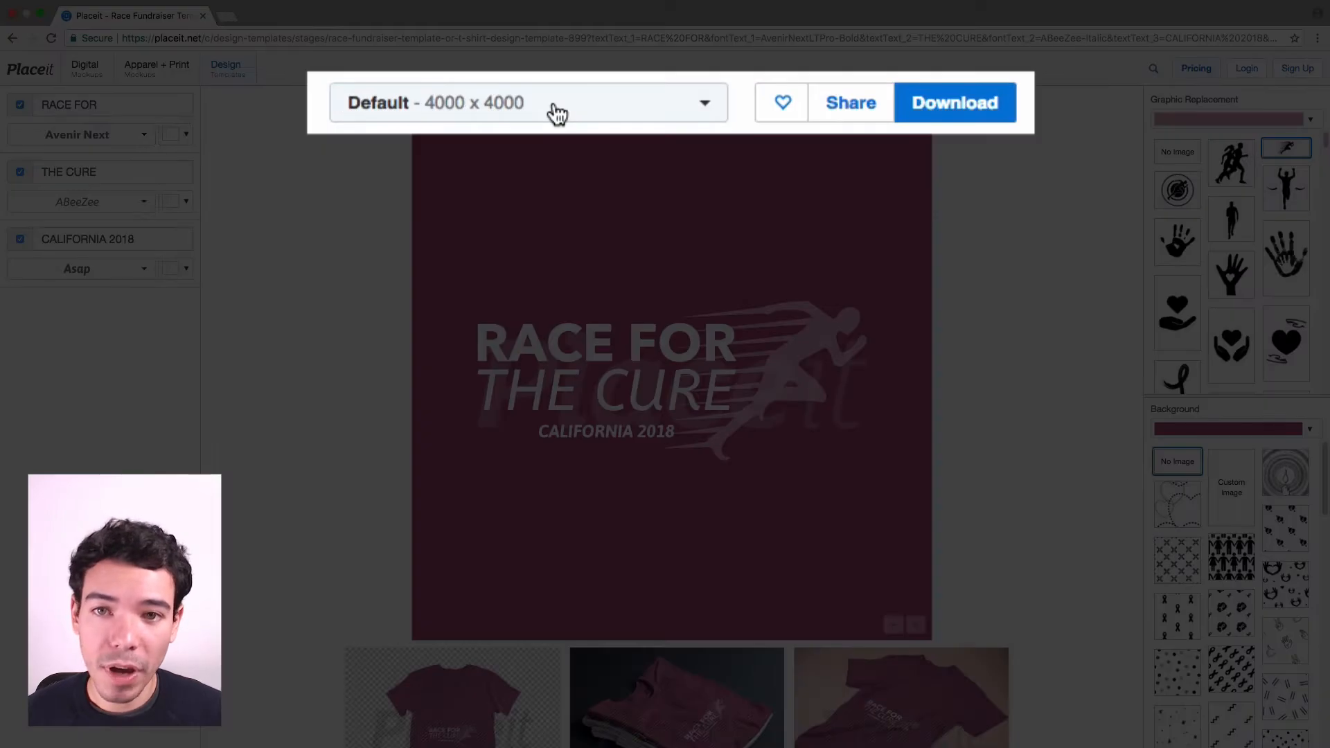
Set the image size to T-shirt 4500 x 5400 and make the background transparent.
left_click(557, 114)
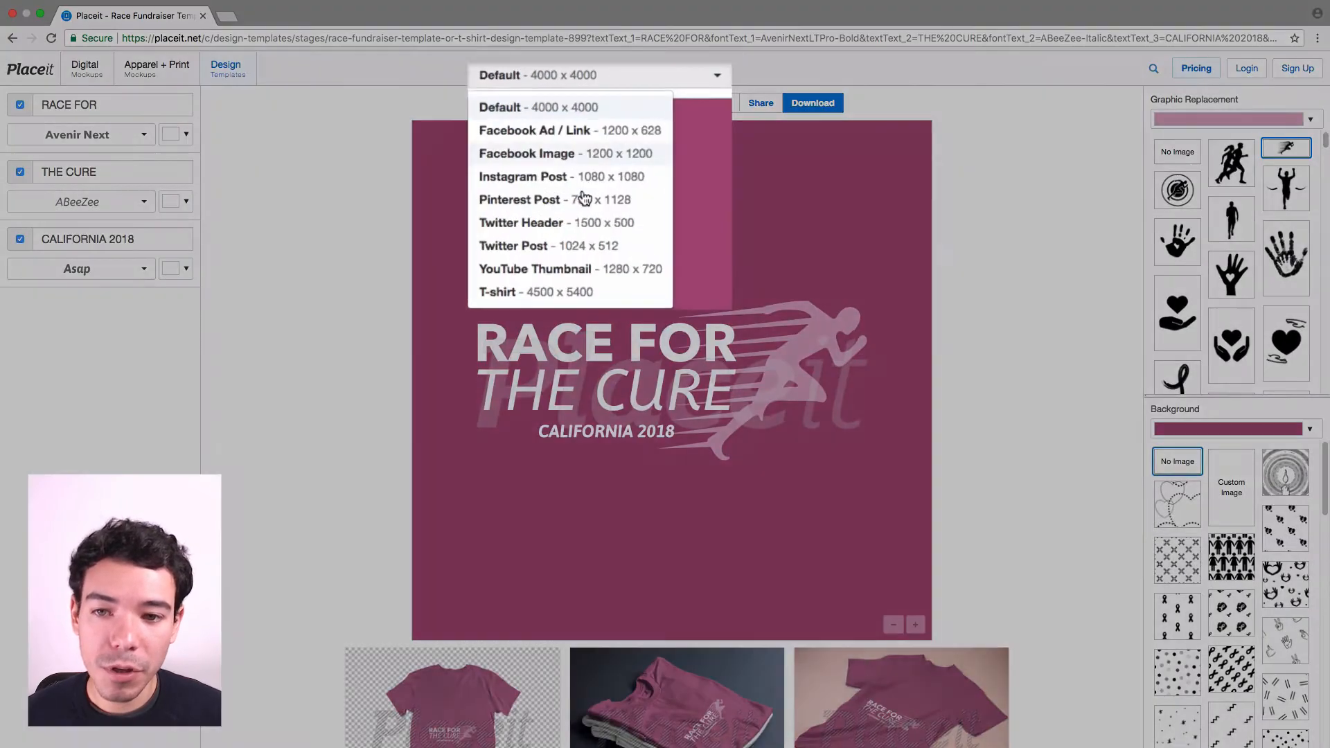
left_click(556, 356)
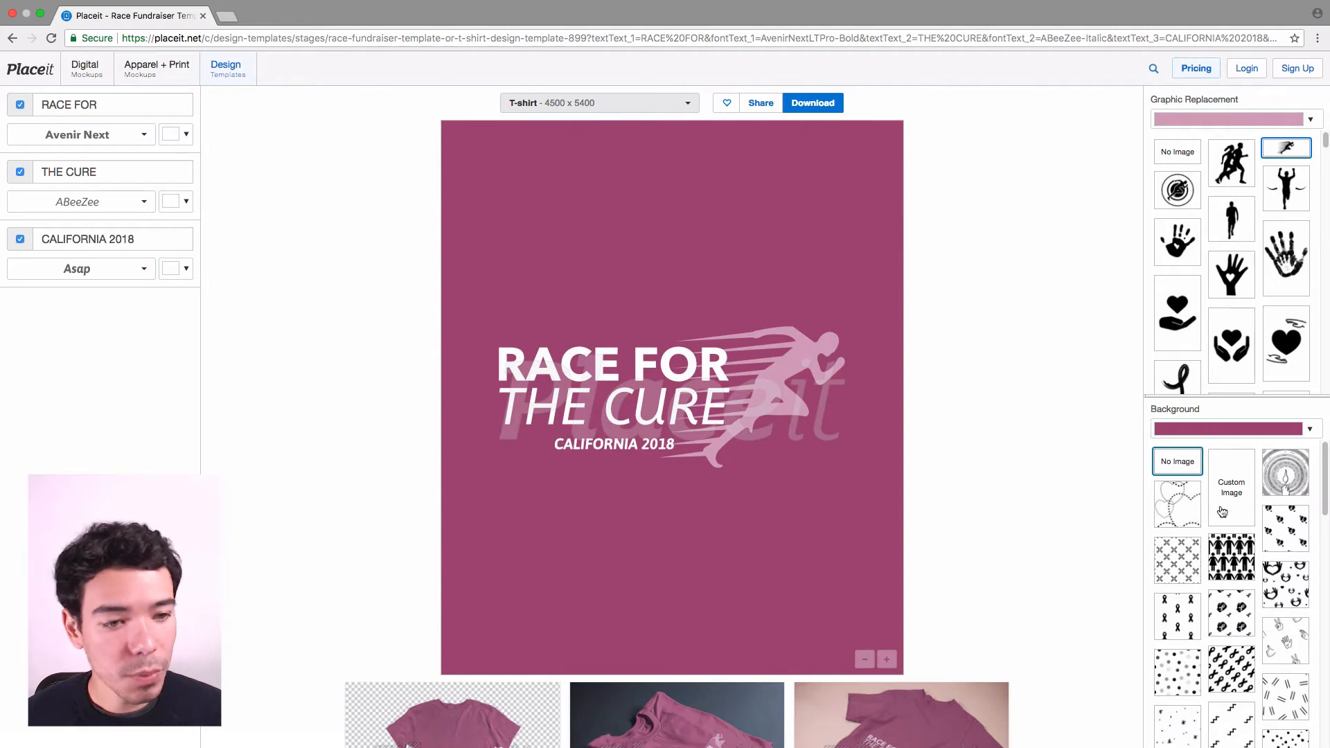
left_click(1247, 434)
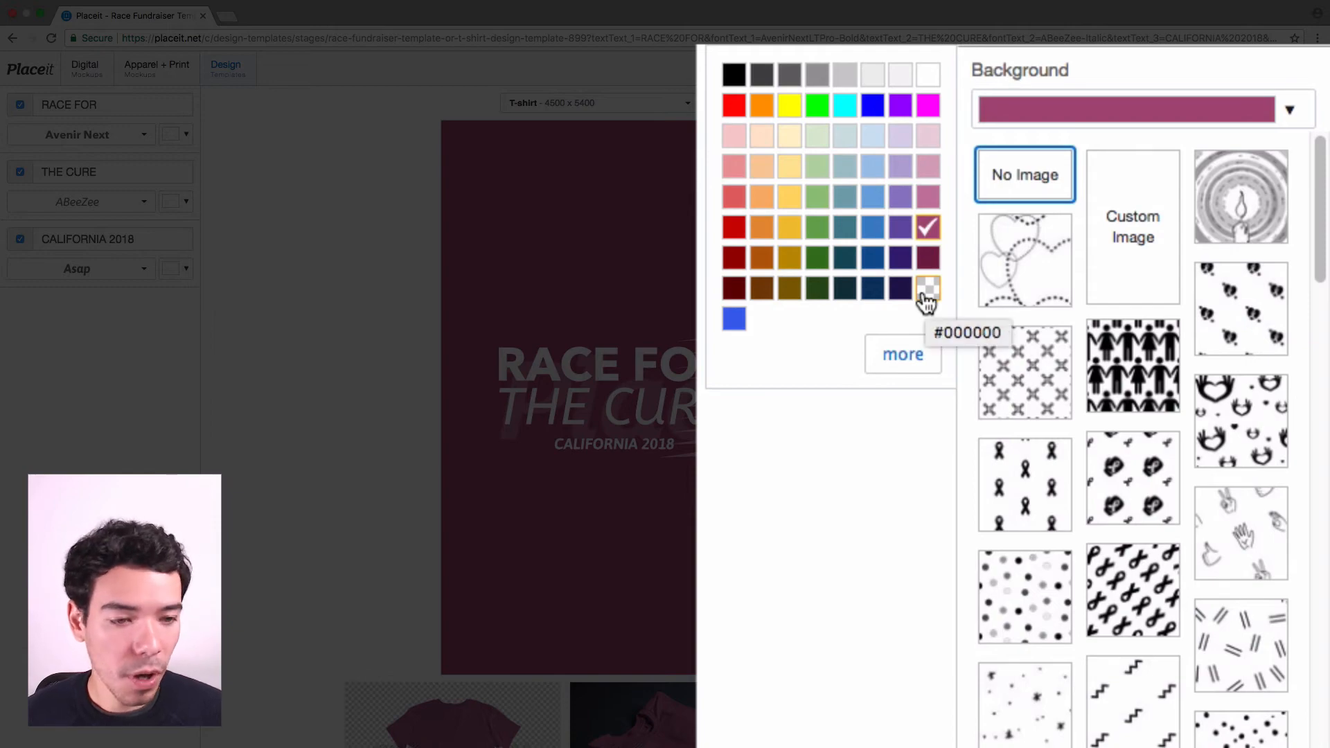
left_click(927, 296)
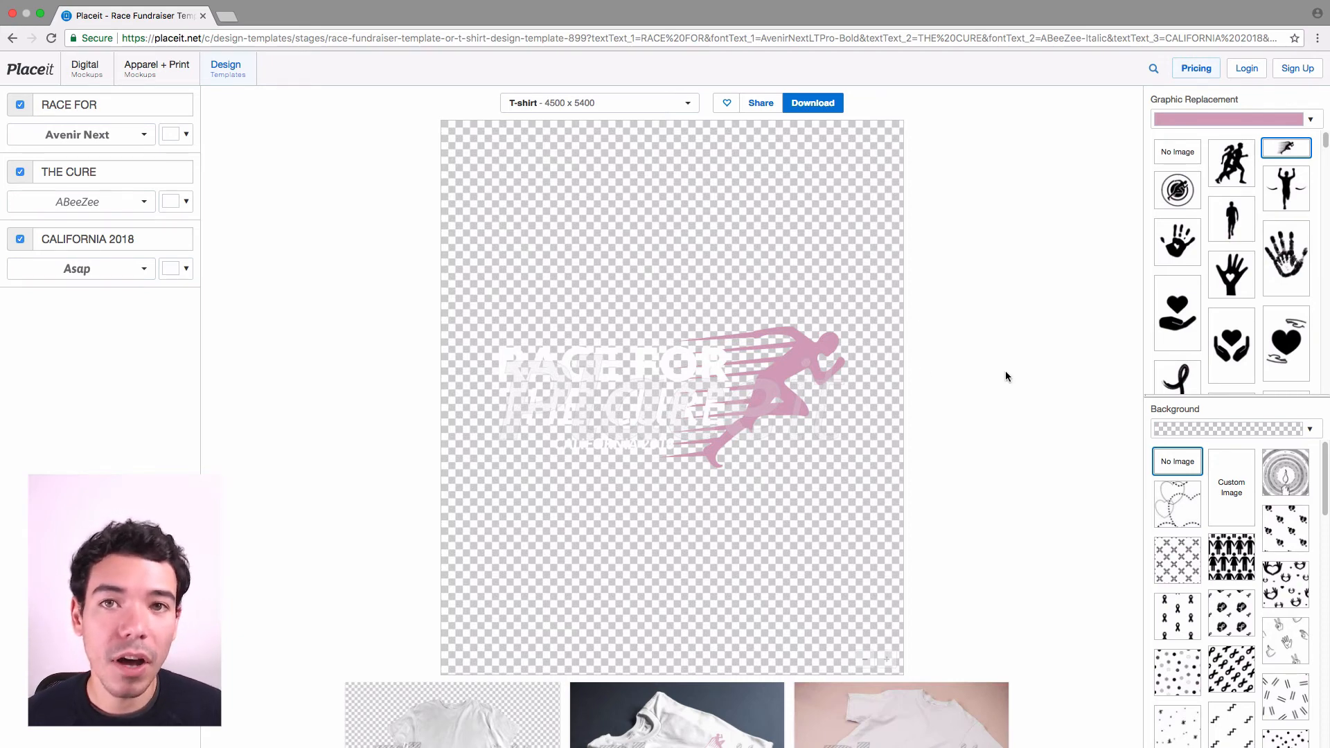
Change the design's background from transparent back to solid dark magenta.
left_click(1237, 434)
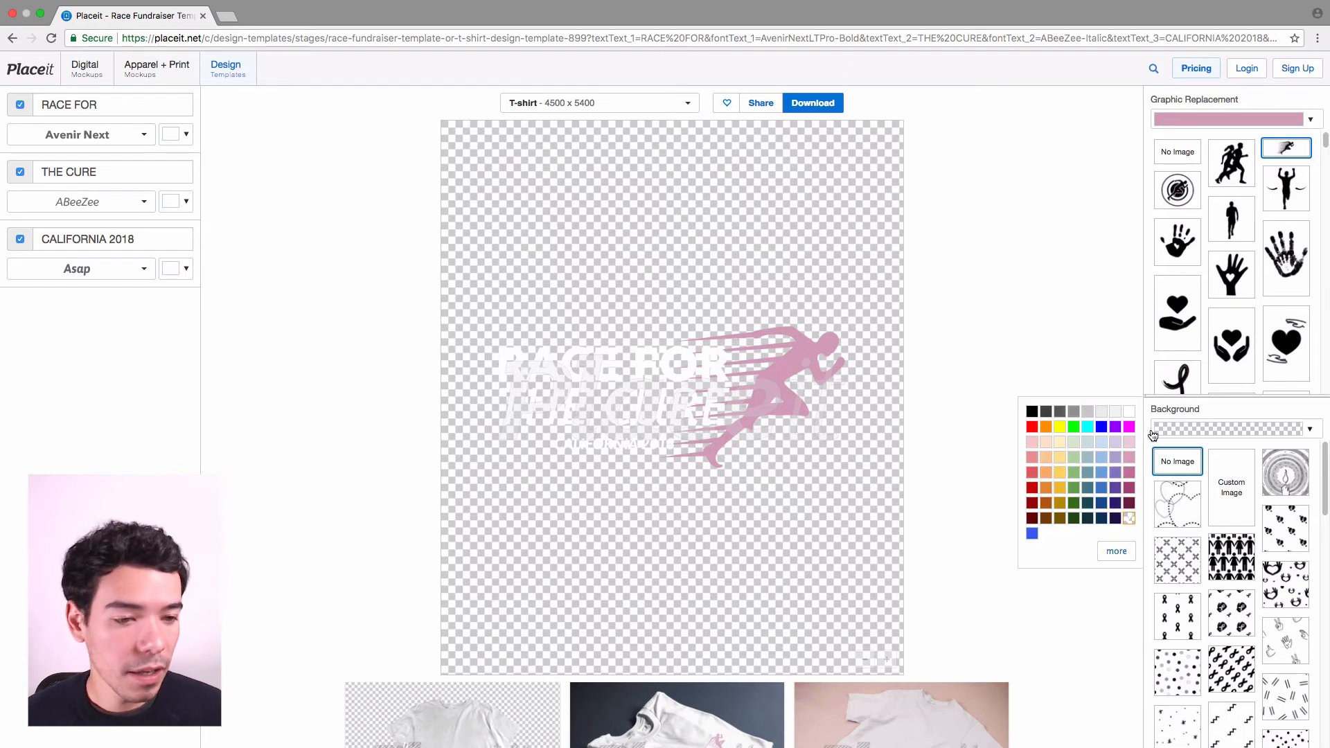
left_click(1128, 505)
left_click(1209, 435)
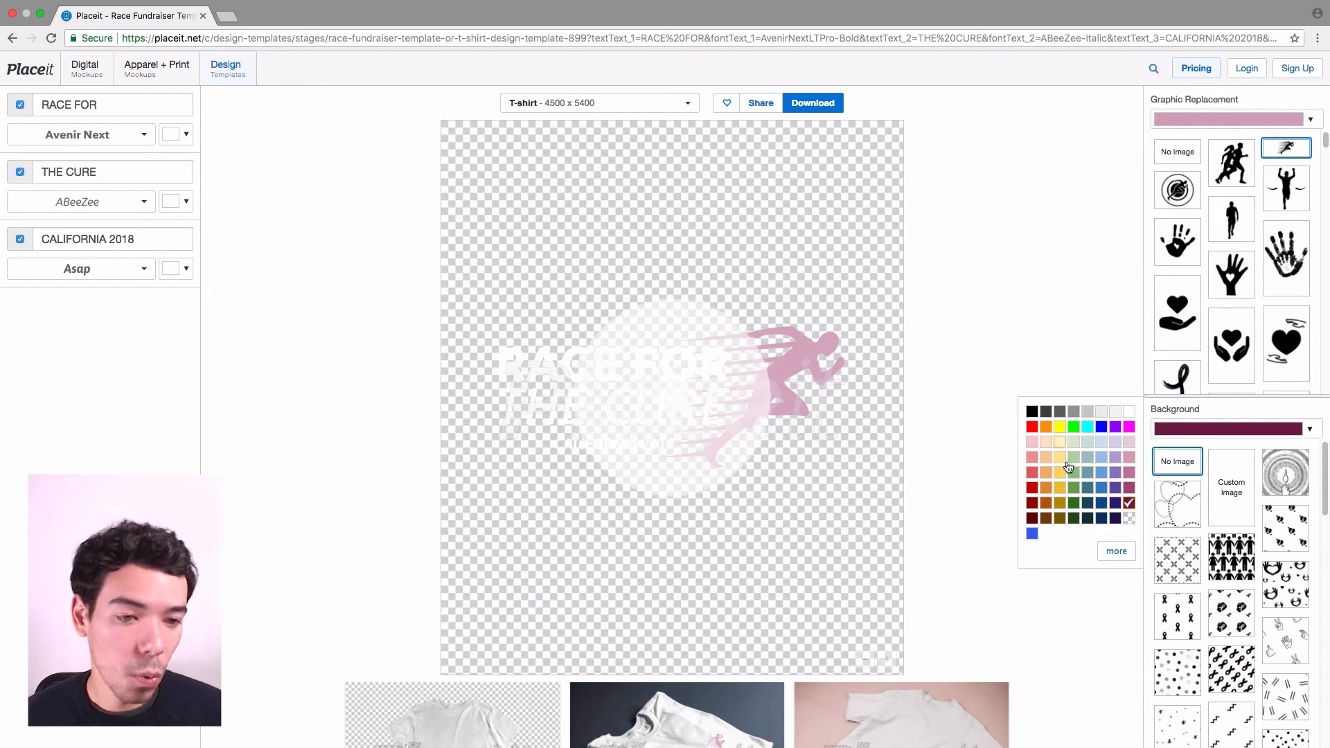
left_click(1068, 344)
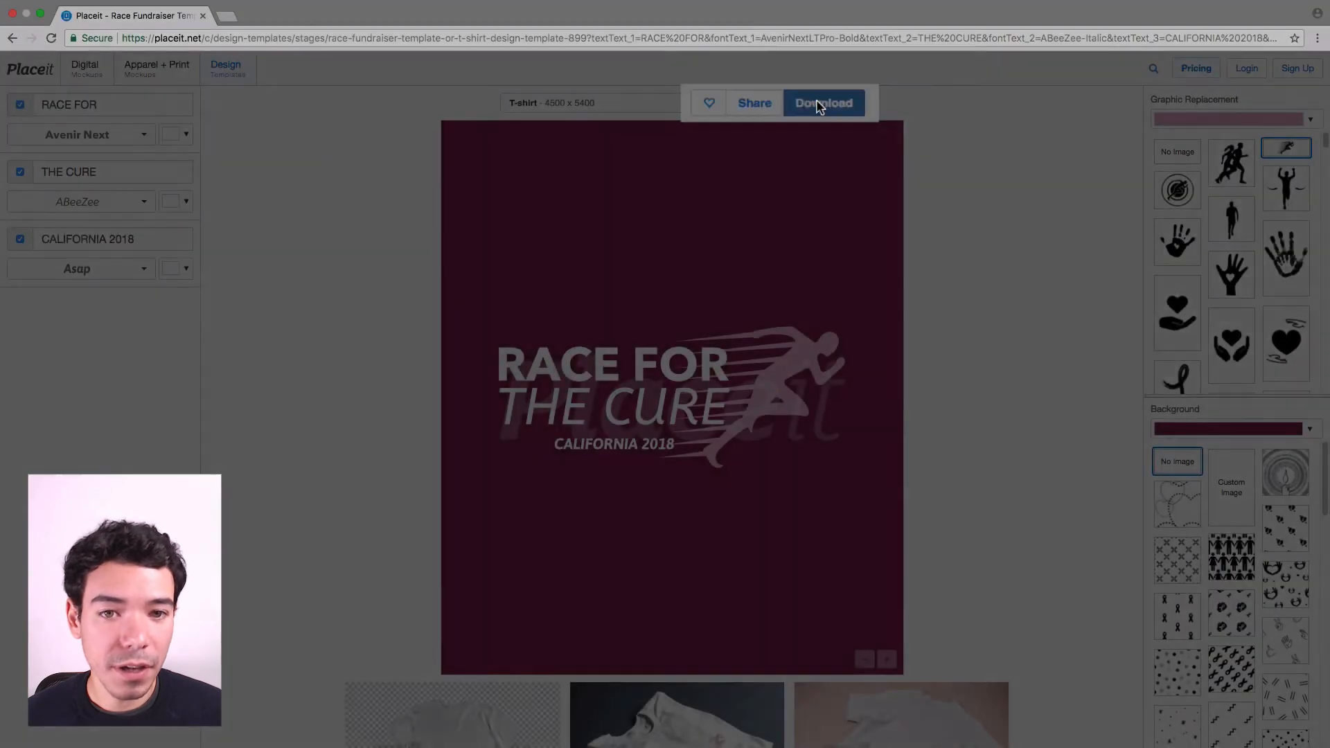
Check the download options for the finished image, and return to the design without purchasing.
left_click(806, 102)
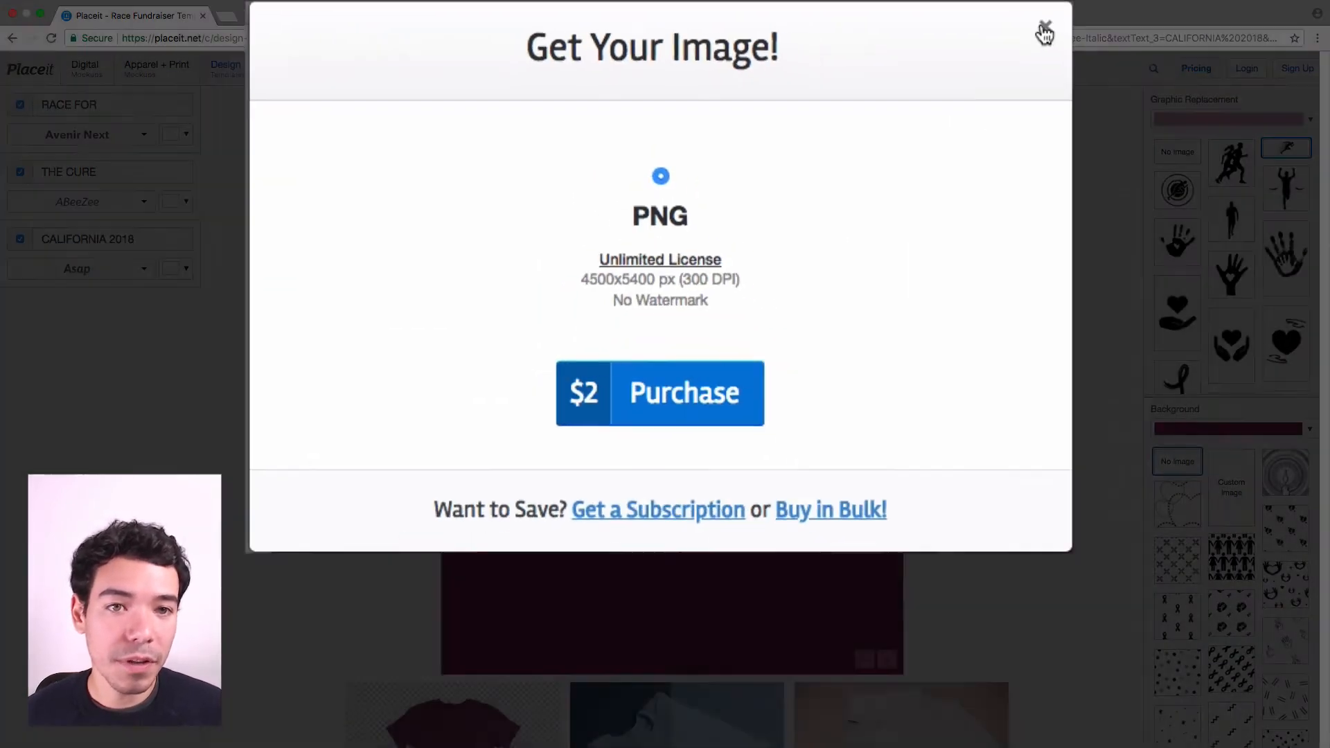
left_click(1043, 35)
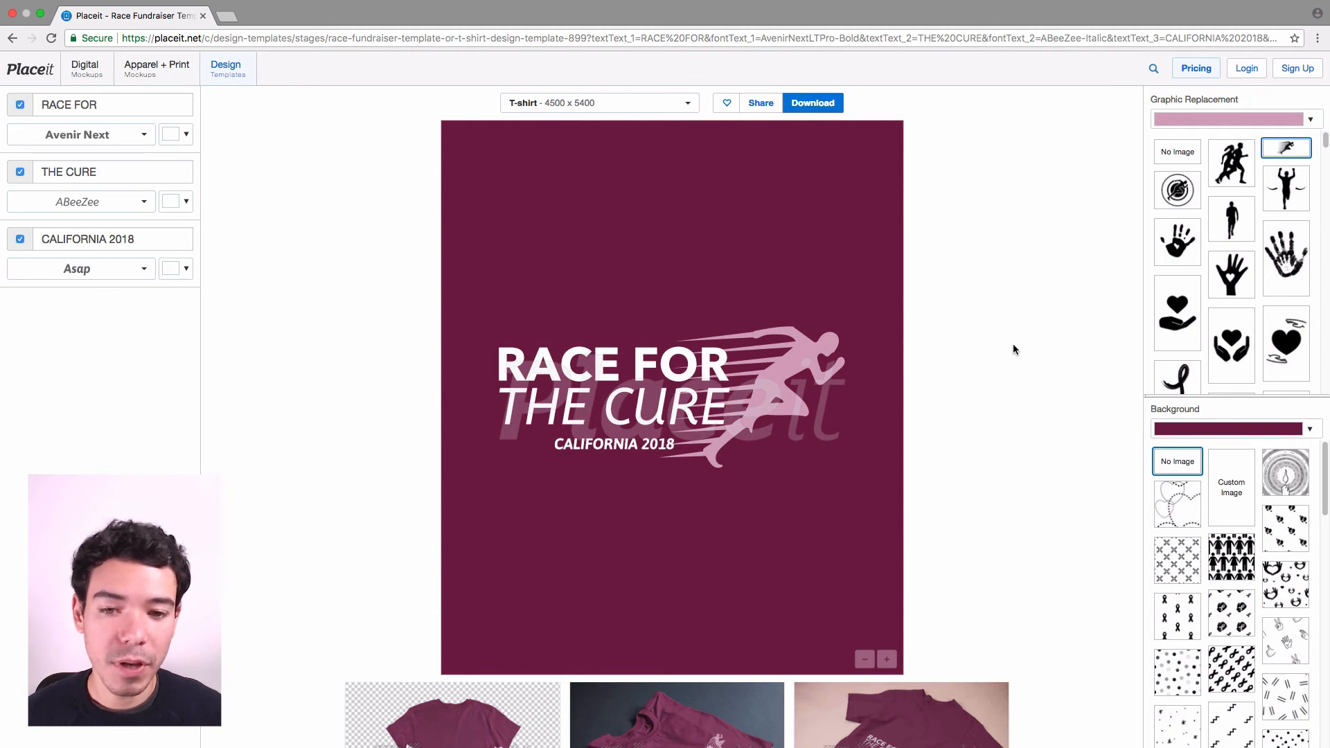
left_click_drag(179, 239, 0, 237)
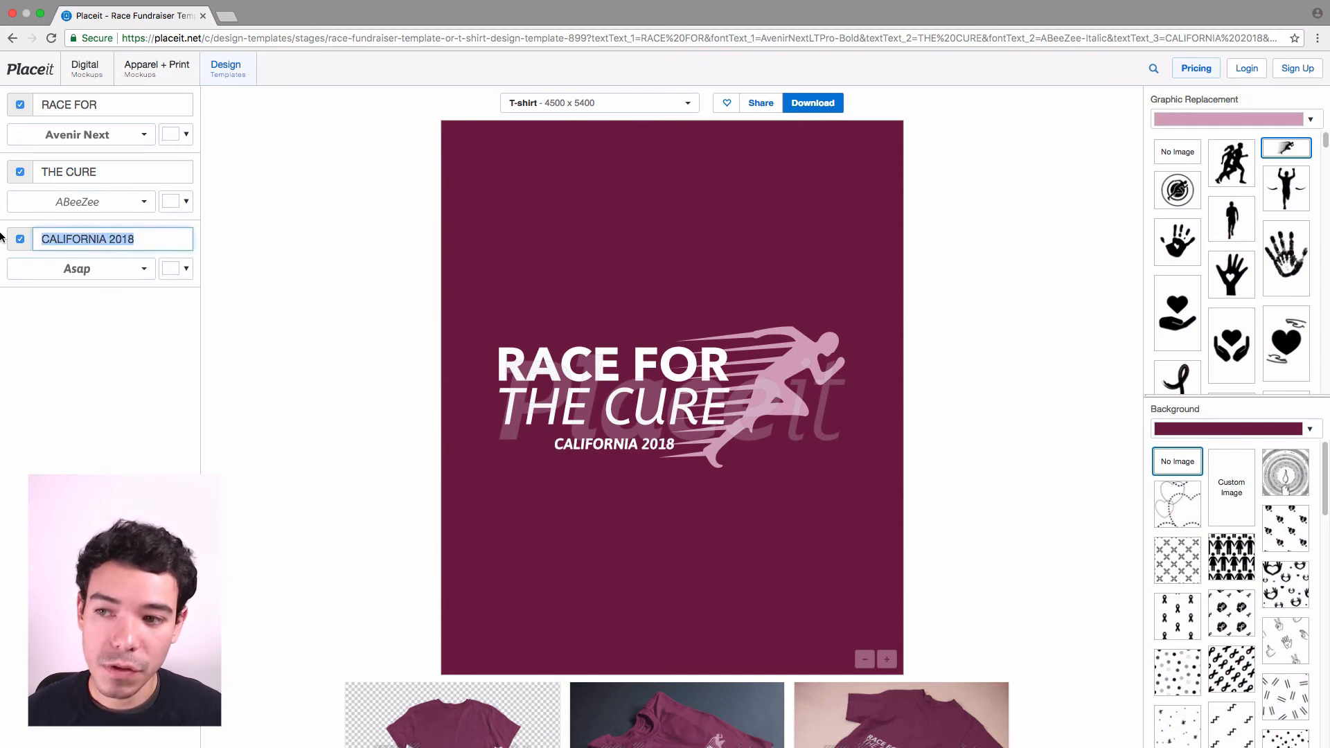
left_click(337, 282)
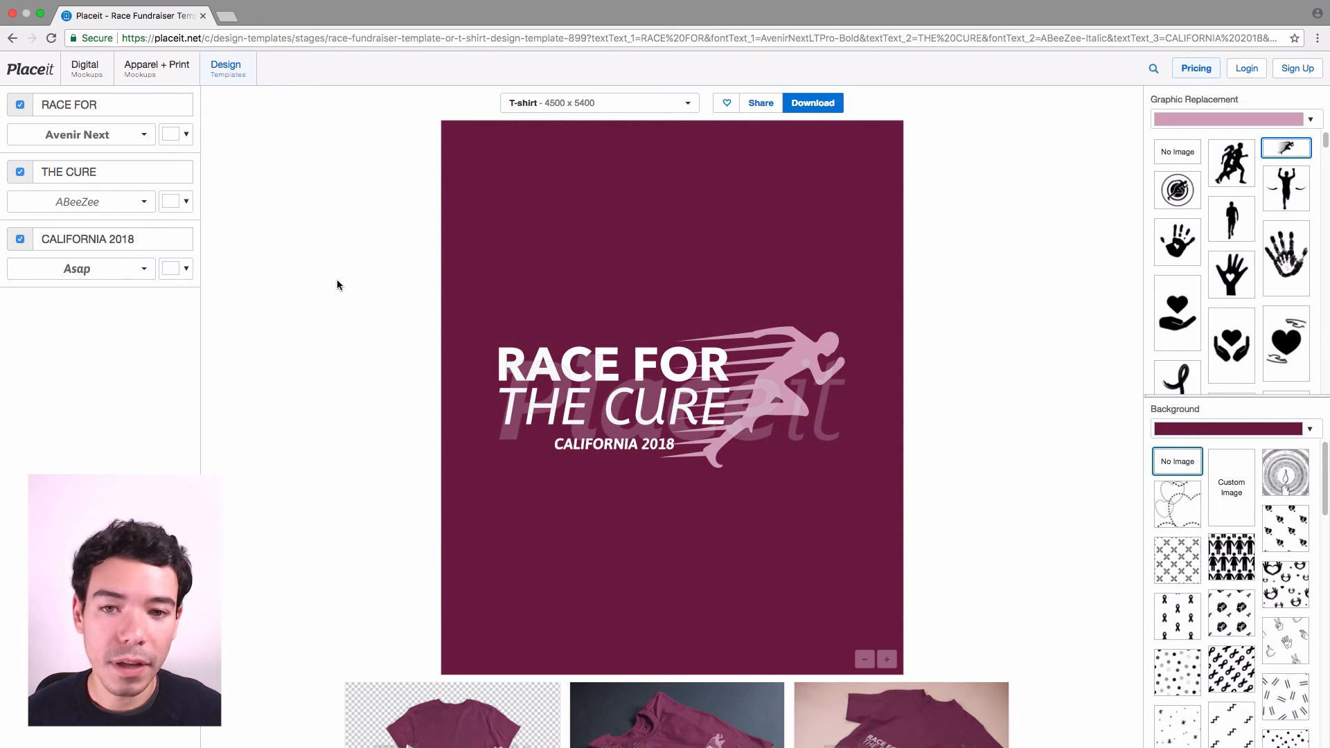